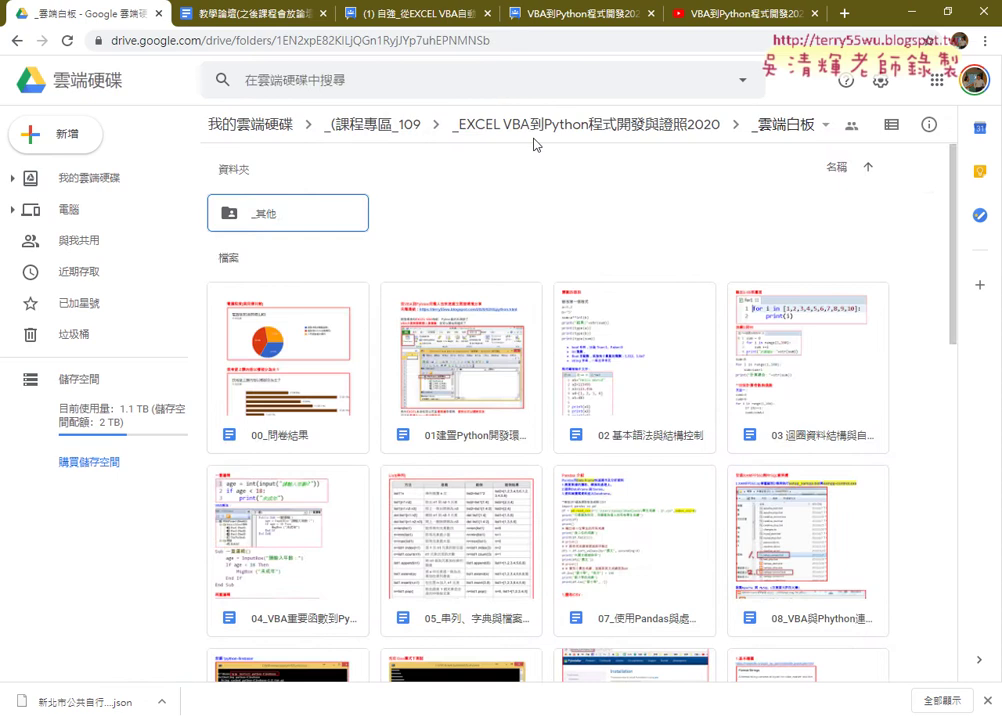
Open the eclipse_python懶人包 folder inside 01_安裝環境 of the course folder and select eclipse_python2019.zip, followed by Python374.zip.
left_click(556, 126)
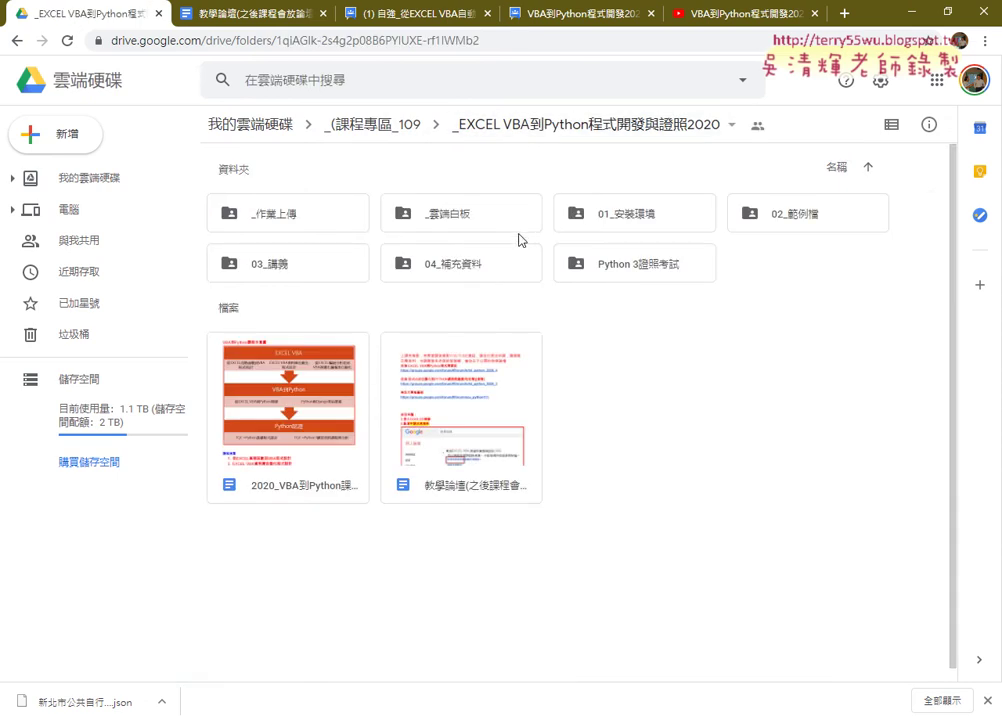
double_click(608, 222)
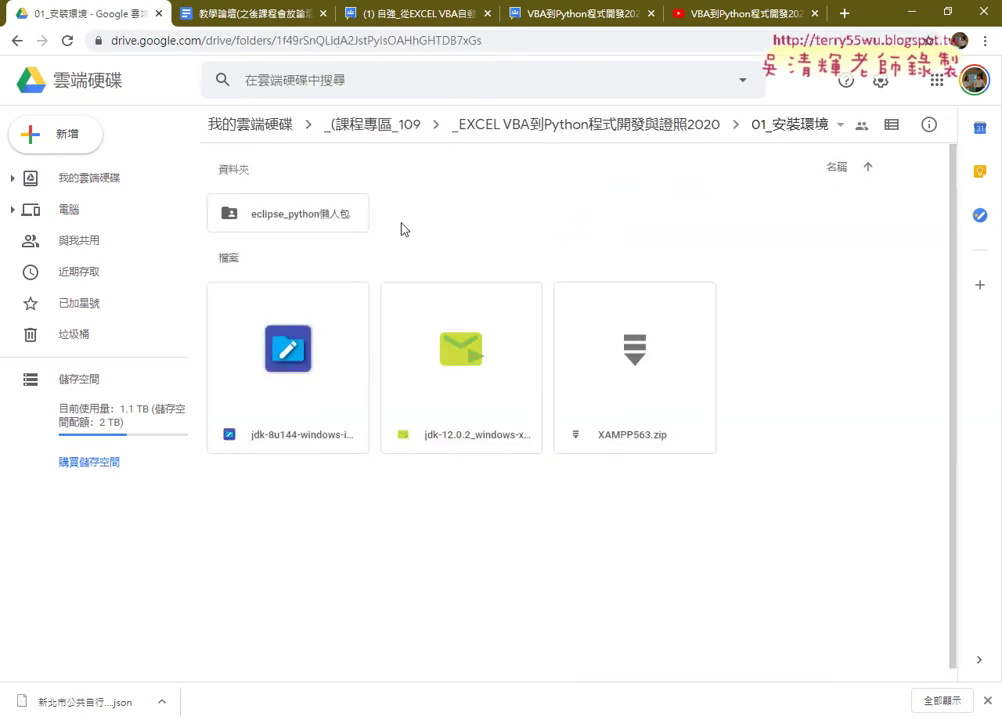
double_click(343, 226)
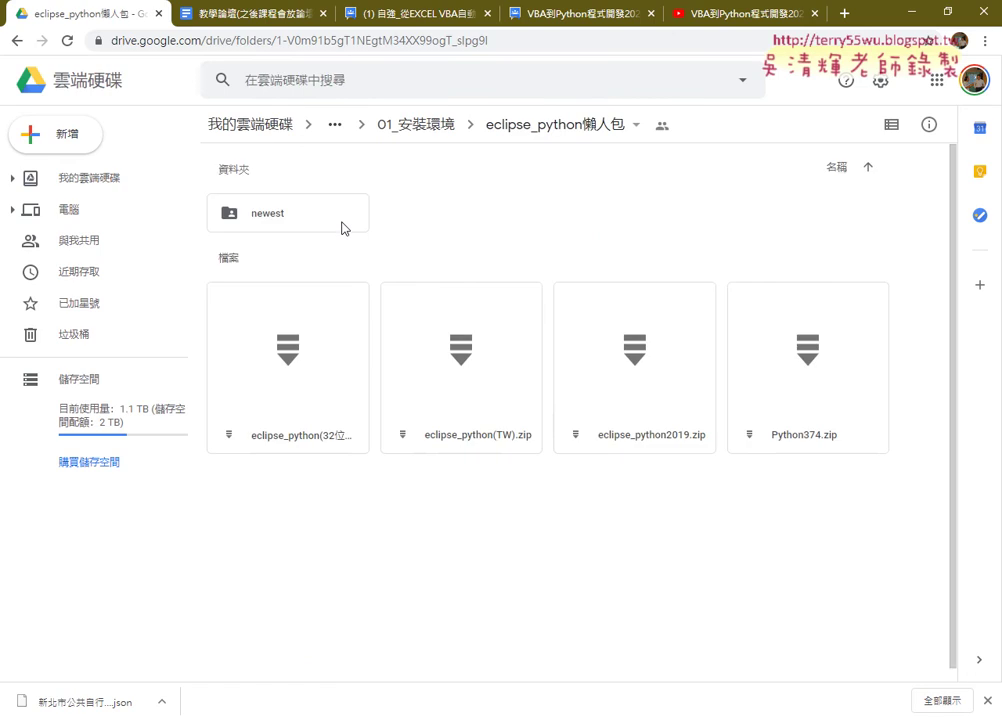
left_click(675, 445)
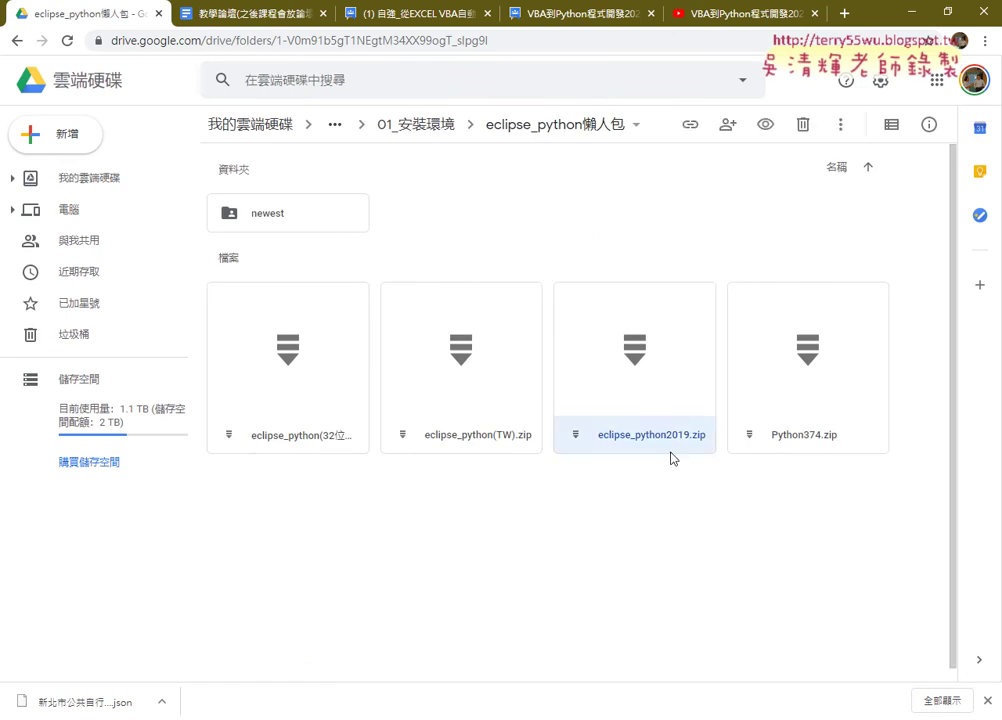
left_click(818, 448)
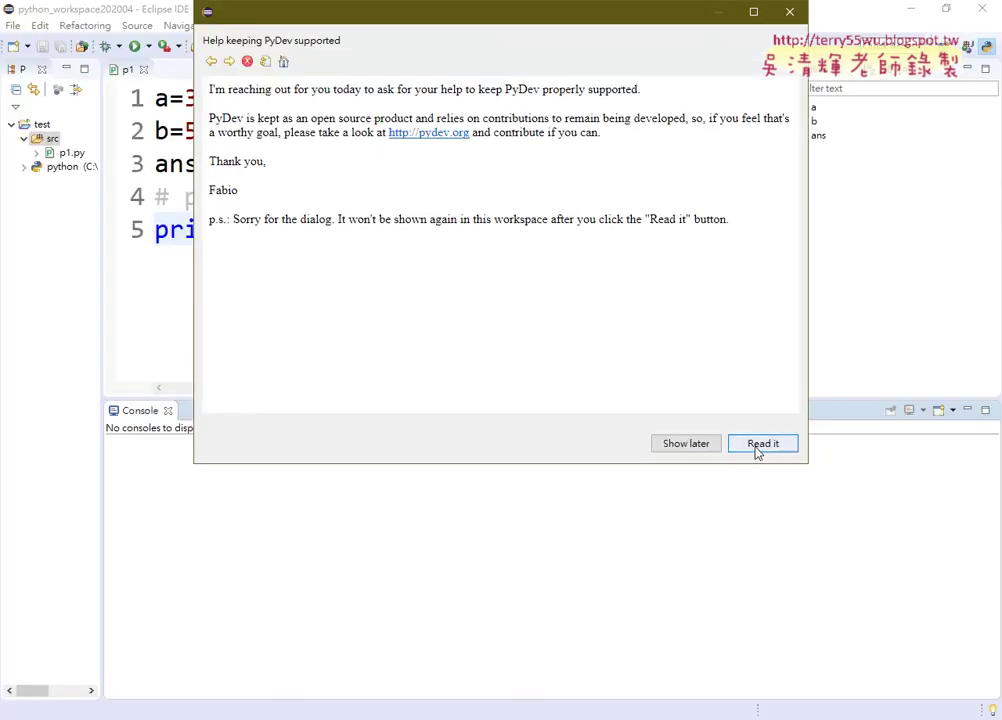
Dismiss the PyDev support notice, accept the default PyDev preferences, and exit Eclipse.
left_click(760, 445)
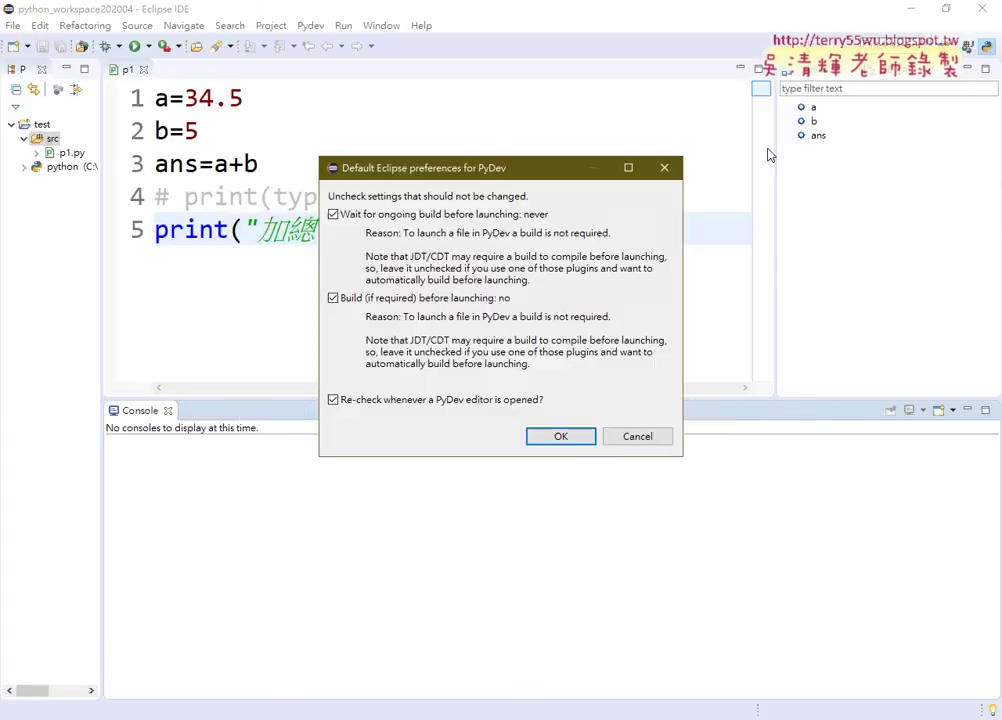
left_click(585, 438)
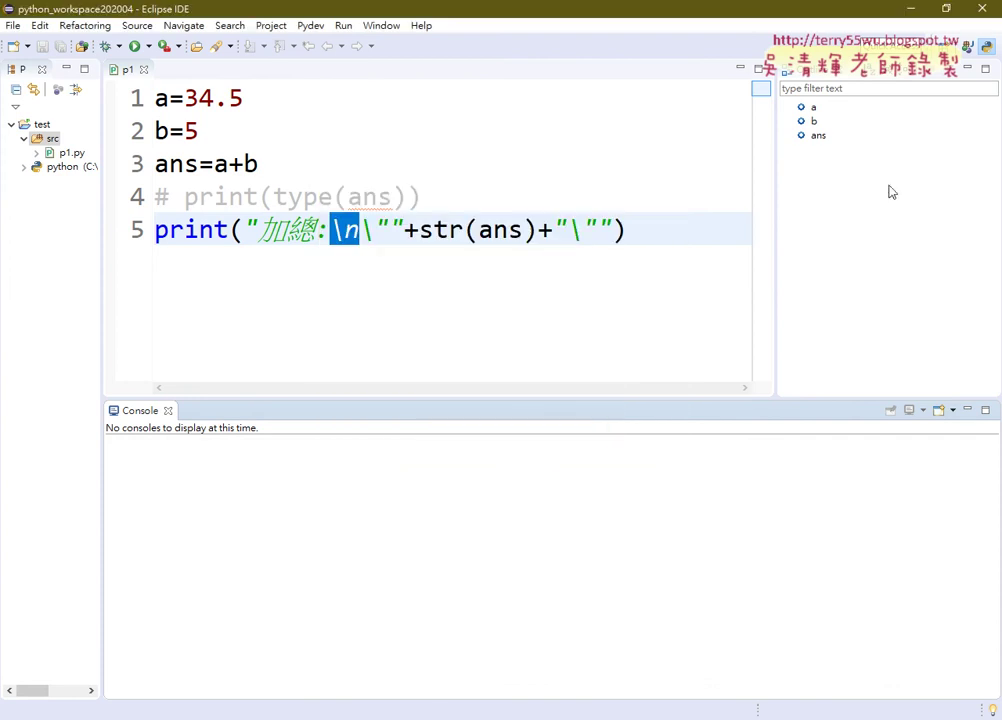
left_click(980, 10)
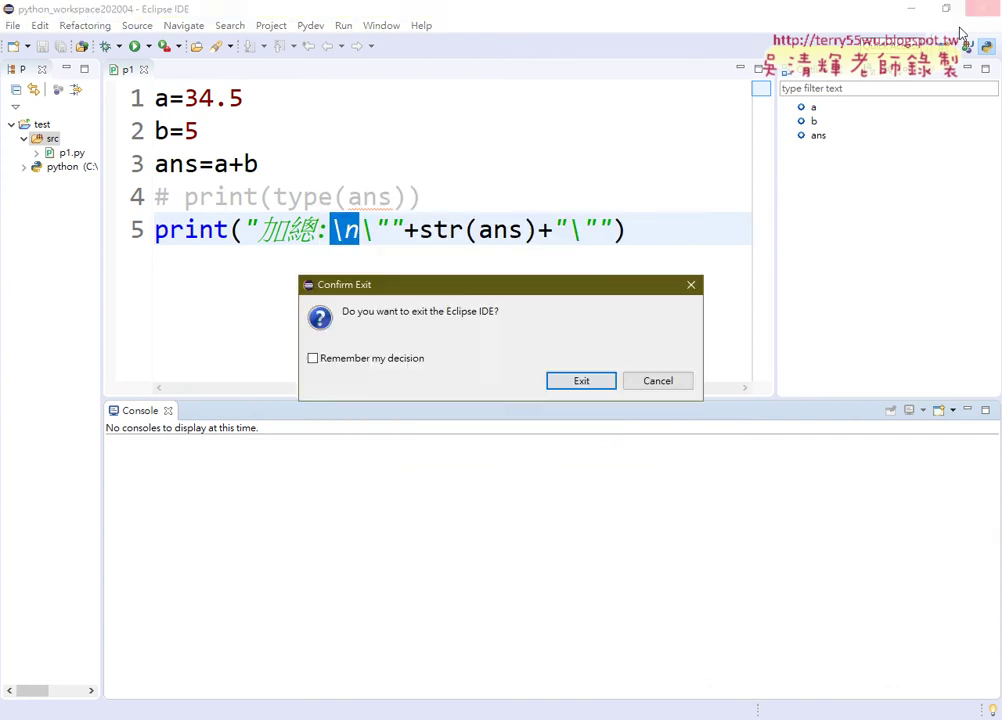
left_click(567, 381)
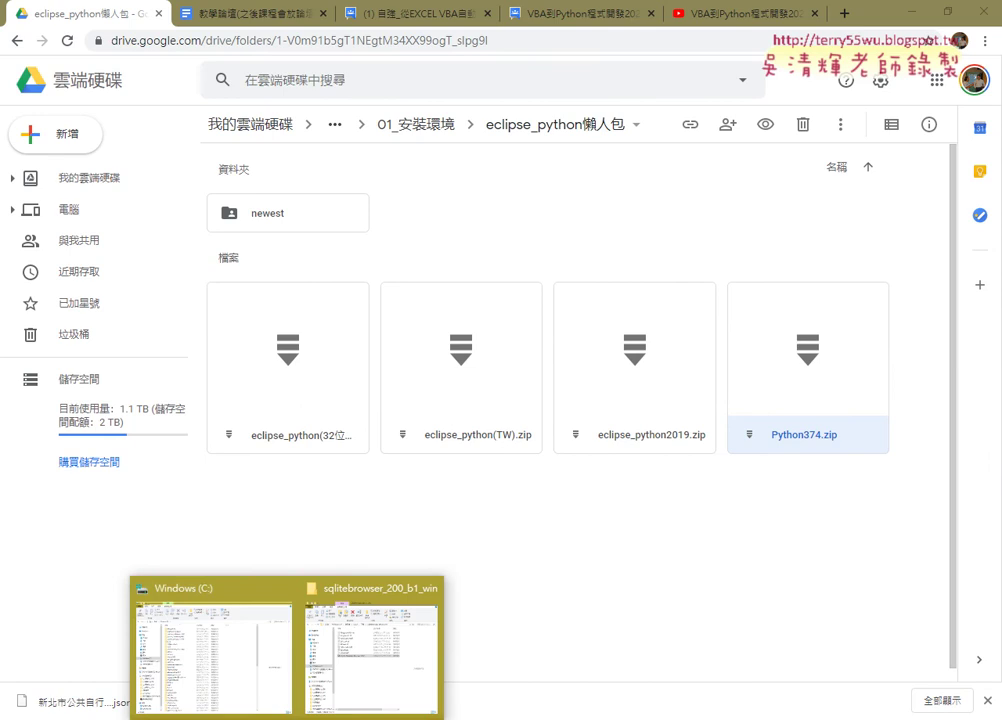
Switch to File Explorer on drive C, find the eclipse_python2019 archive and view its extraction options without extracting it.
left_click(200, 536)
scroll(641, 444, "down", 8)
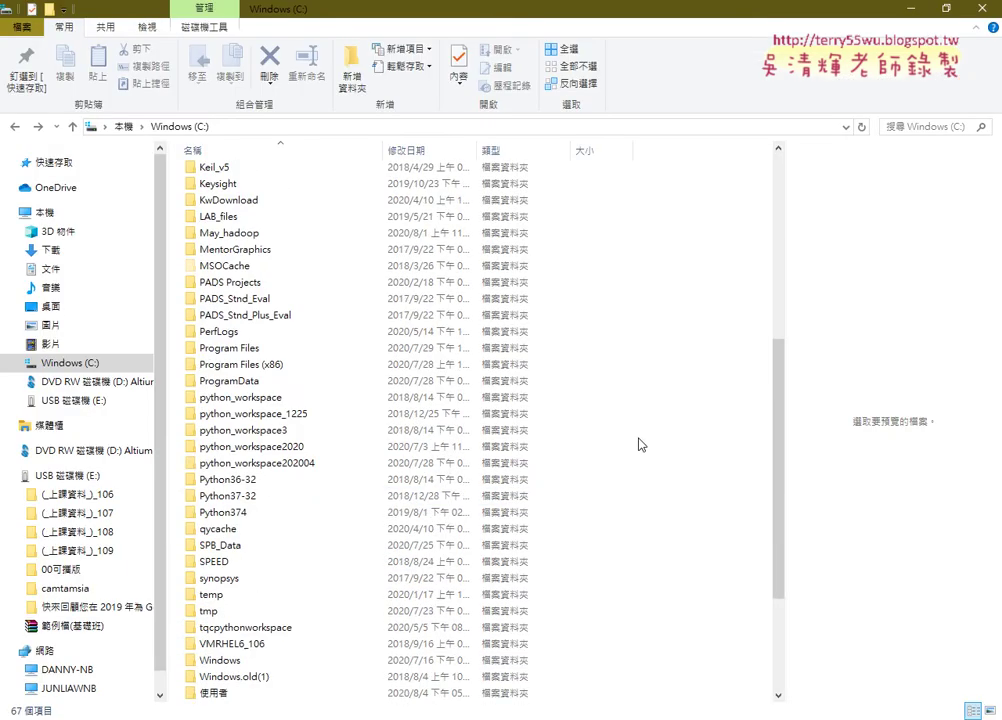
scroll(641, 444, "down", 4)
left_click(266, 609)
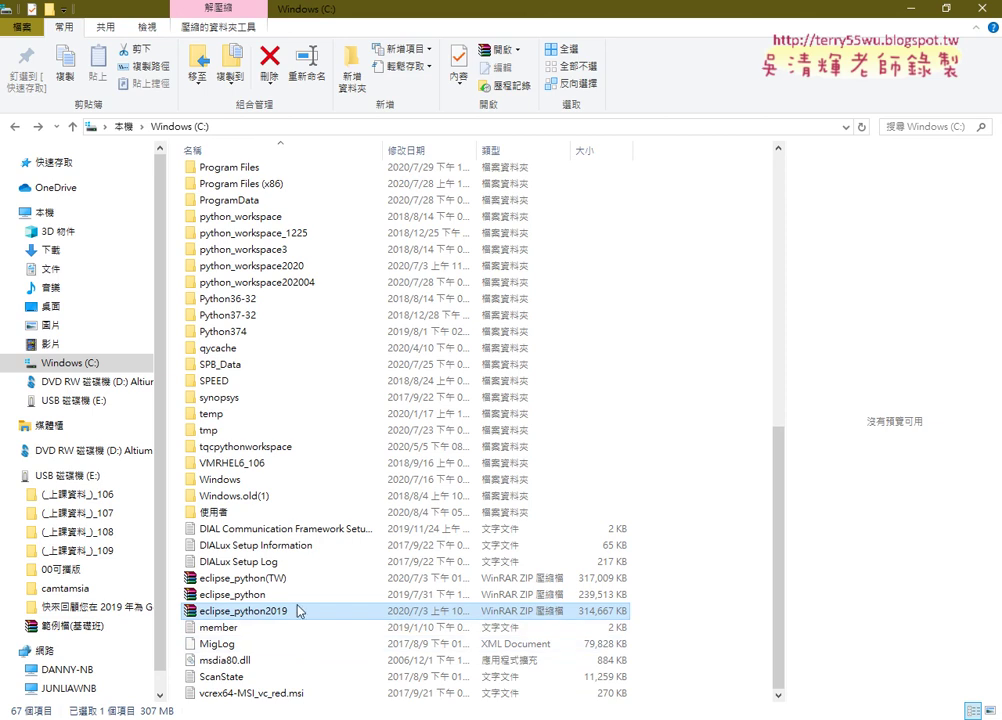
right_click(286, 617)
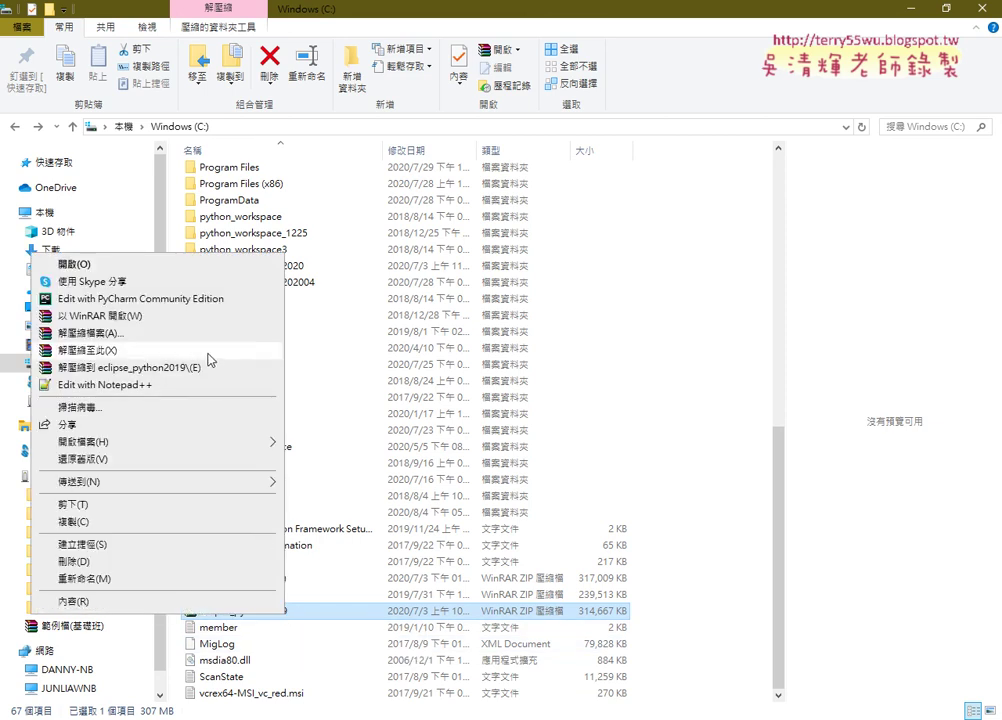
left_click(460, 381)
Open the eclipse_python folder on drive C and start the eclipse application.
scroll(463, 388, "up", 6)
scroll(463, 390, "up", 1)
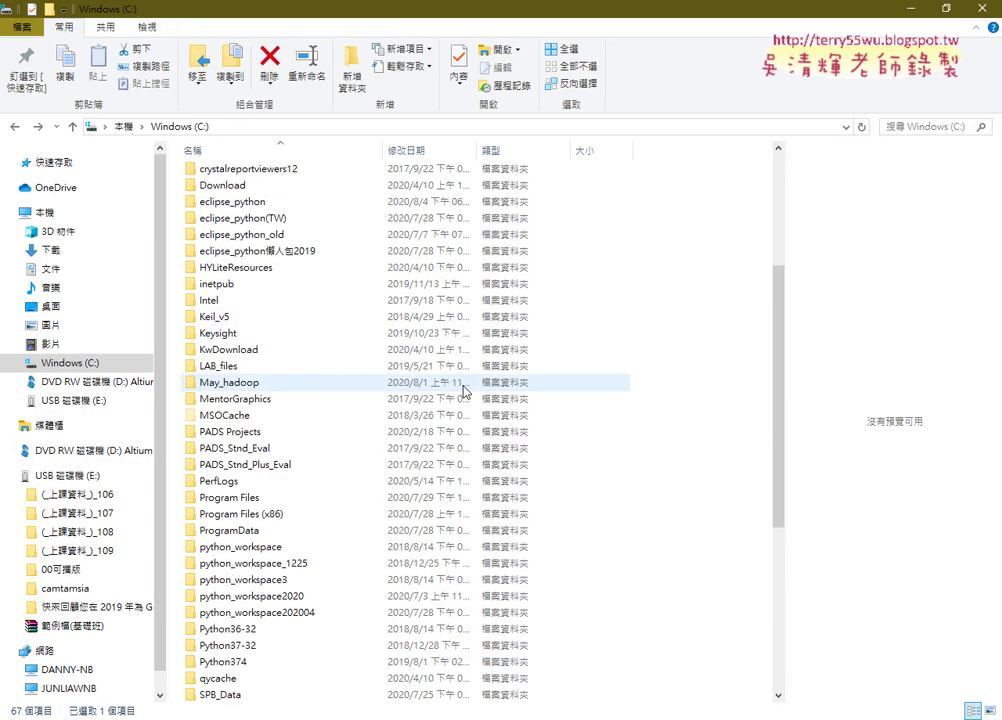
left_click(210, 201)
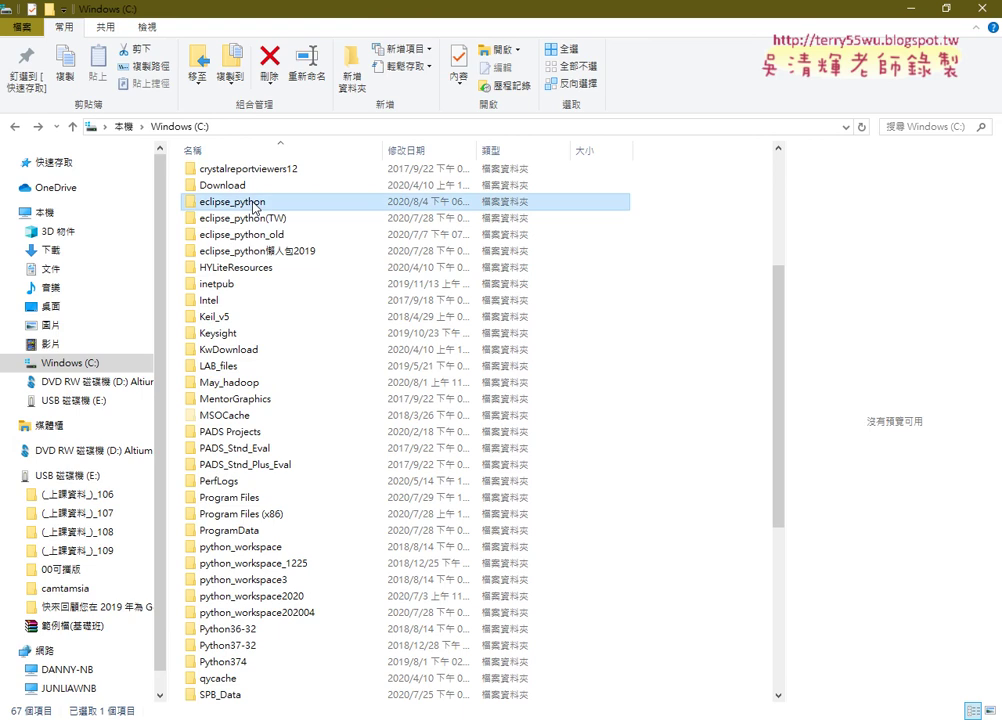
double_click(265, 204)
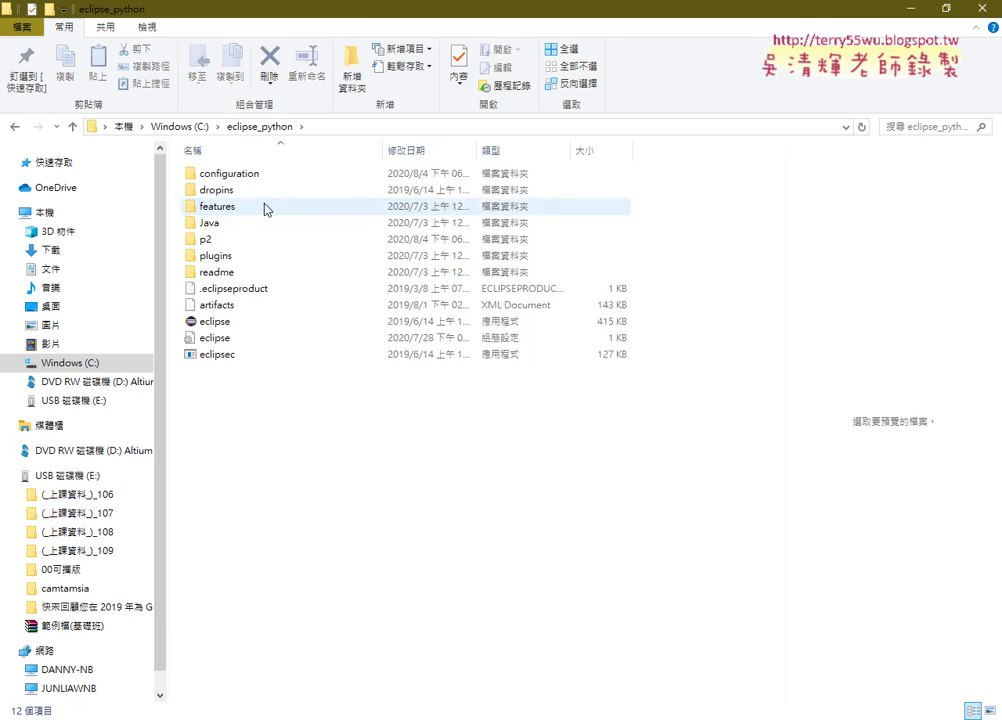
left_click(256, 327)
double_click(256, 327)
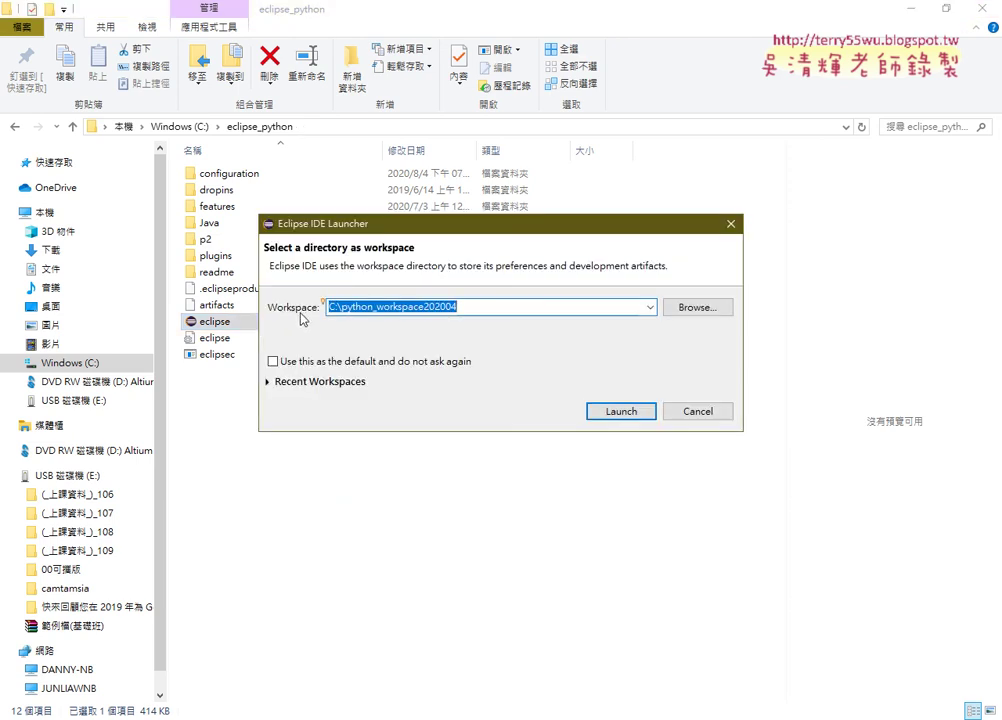
Highlight the folder name in the launcher's workspace path and cancel the launch.
left_click(343, 307)
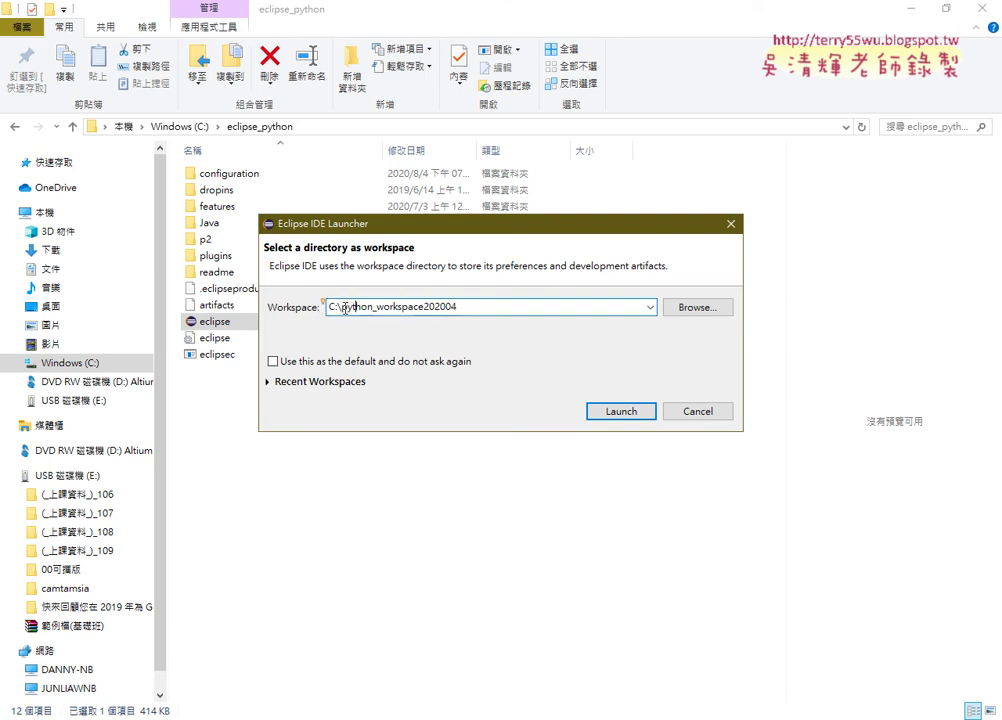
left_click_drag(343, 307, 488, 314)
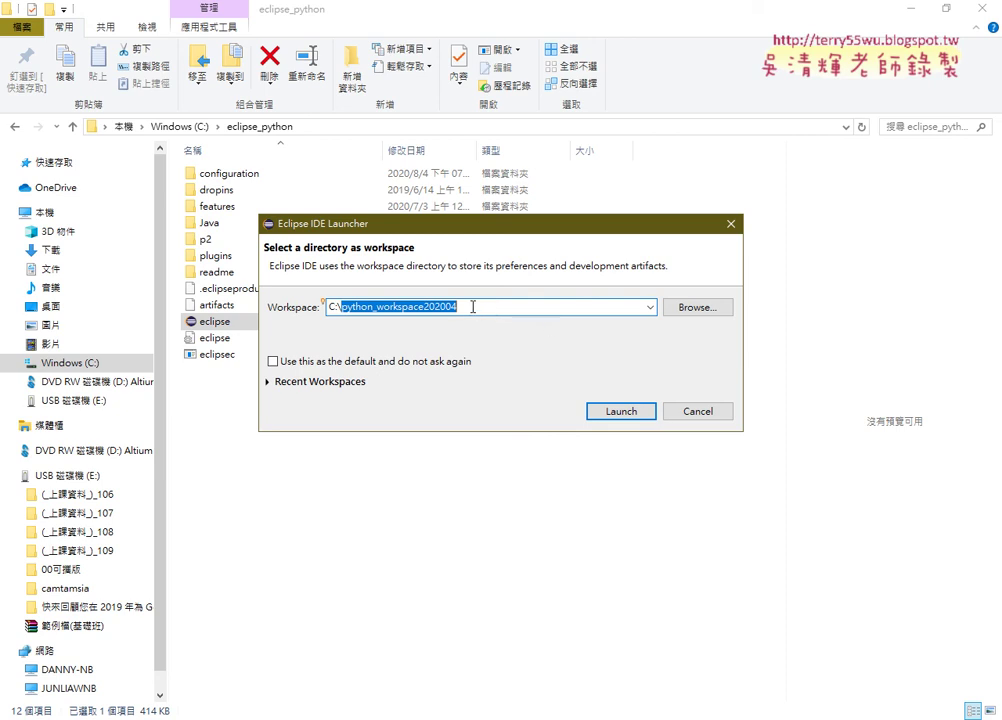
left_click(696, 412)
Browse from drive C into python_workspace202004, its test project and the src folder, and select the p1 file.
left_click(165, 126)
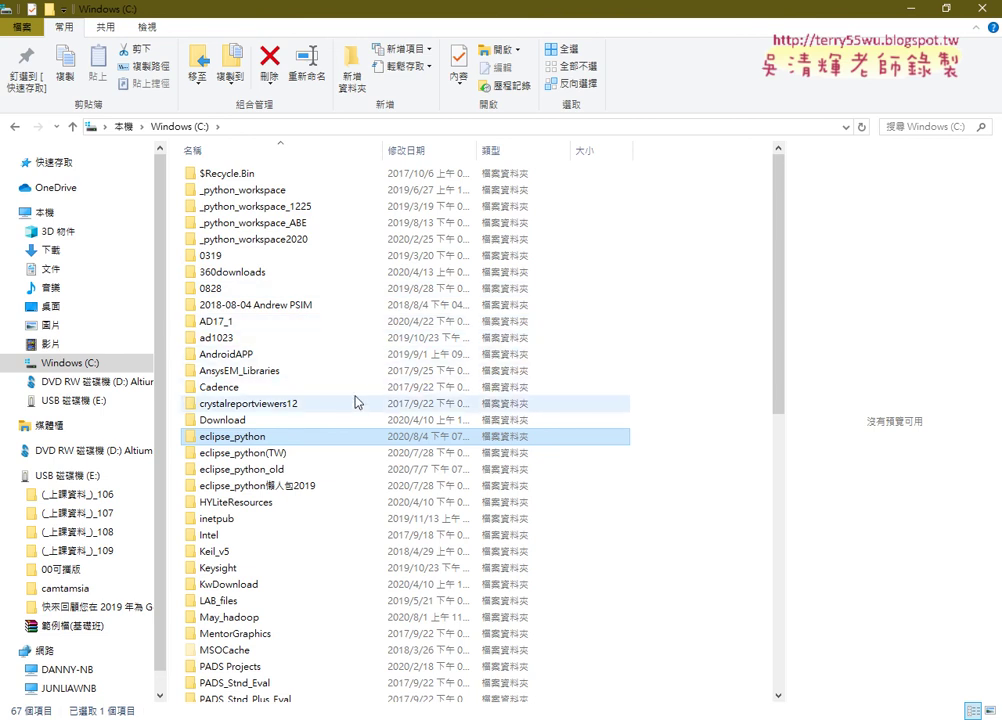
scroll(357, 402, "down", 2)
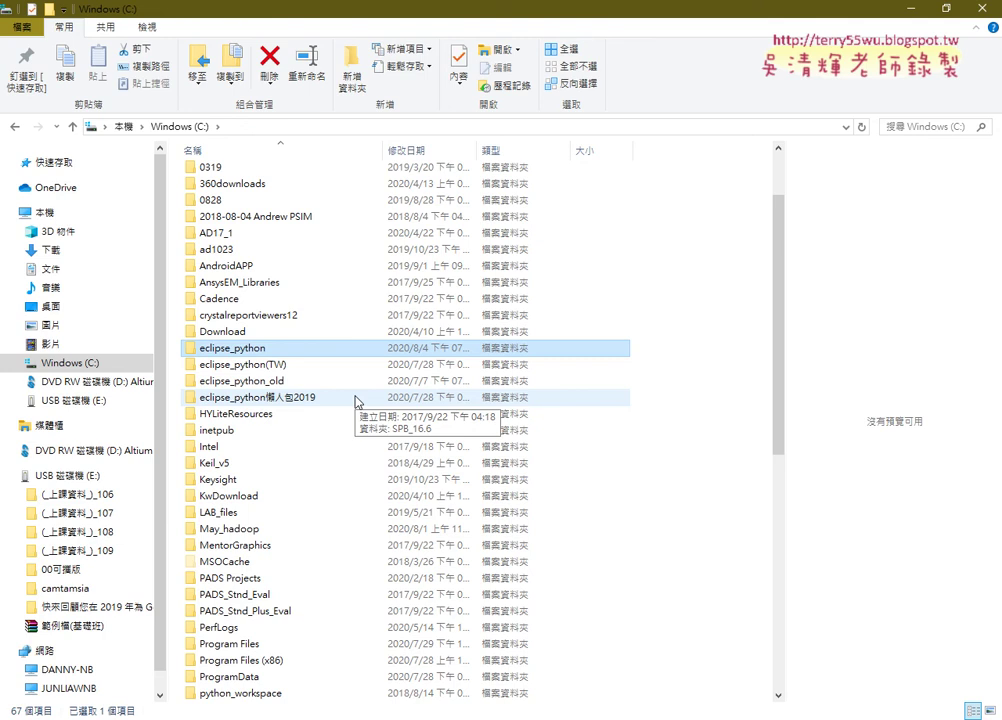
scroll(357, 402, "down", 6)
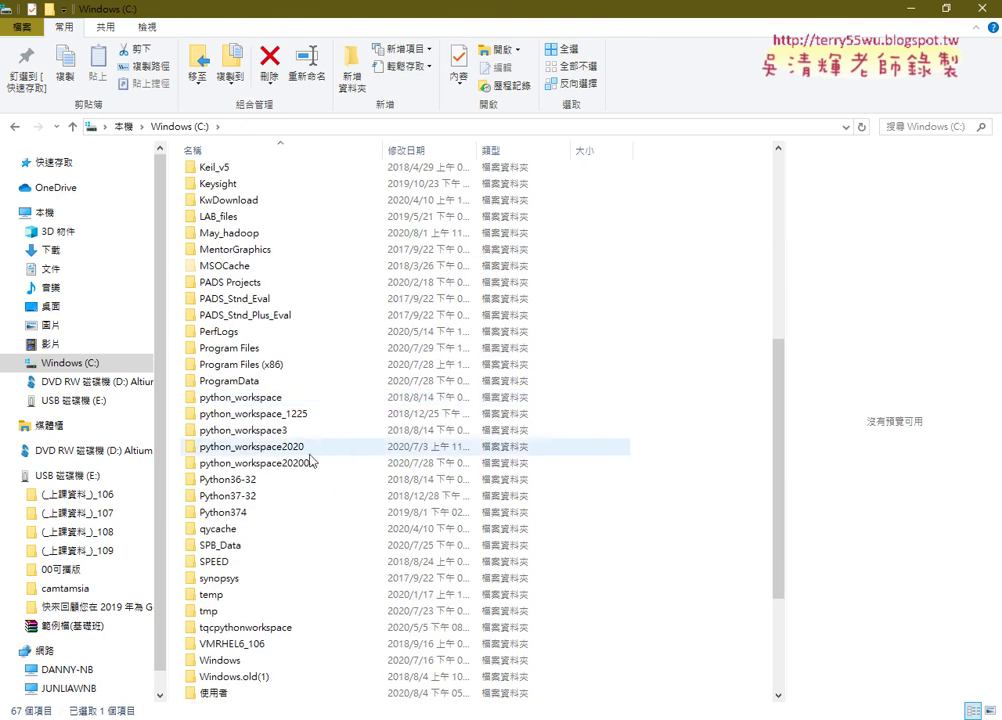
left_click(298, 464)
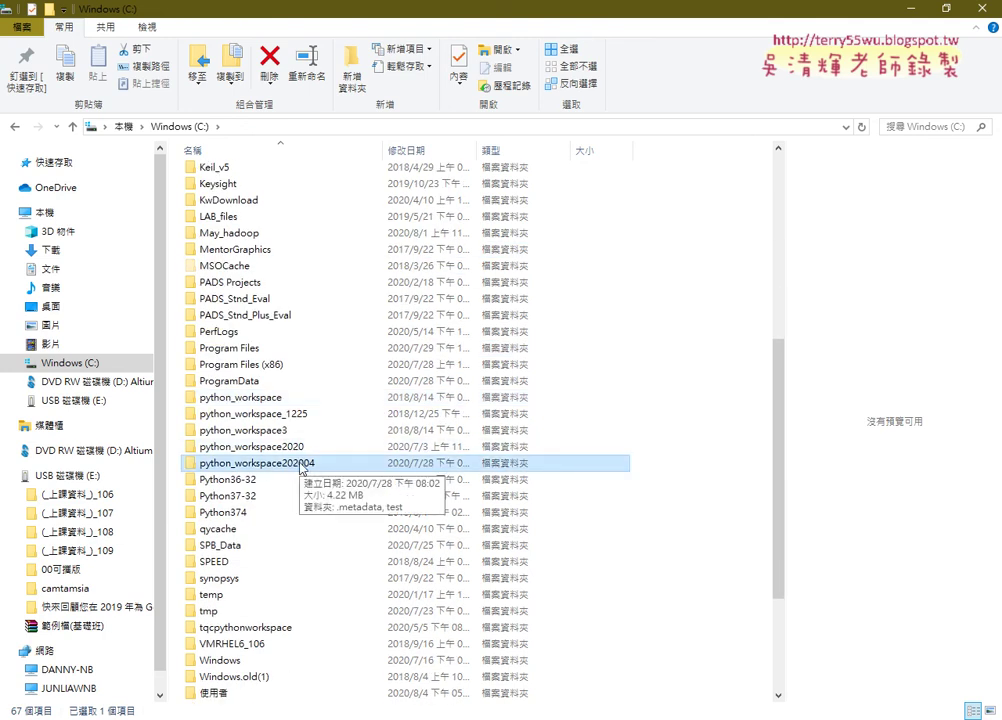
double_click(300, 465)
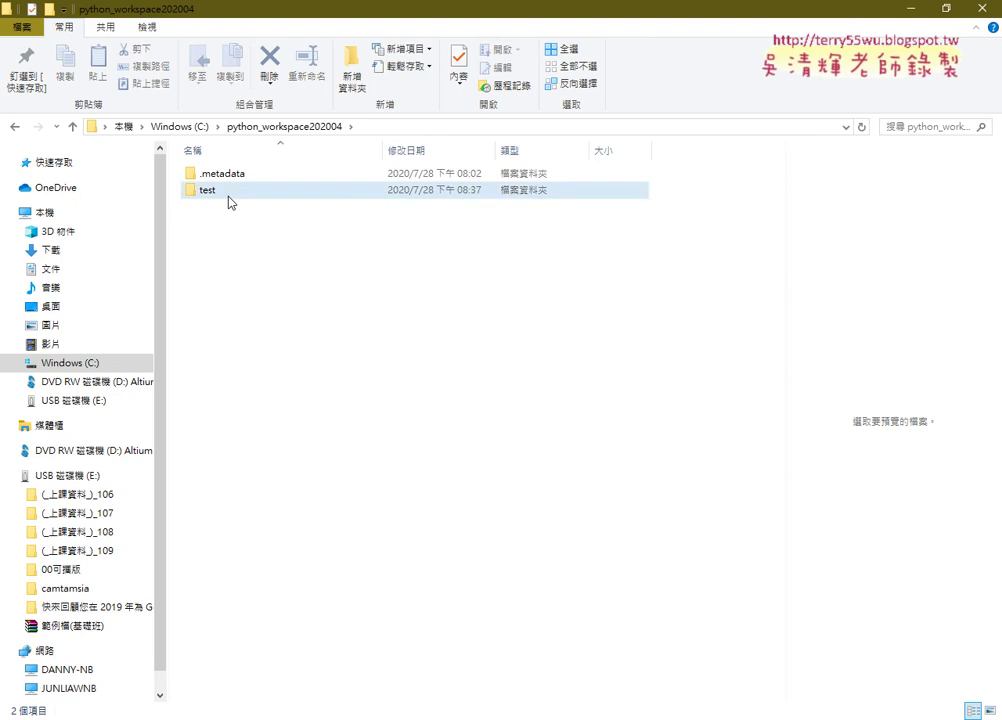
double_click(226, 200)
double_click(219, 177)
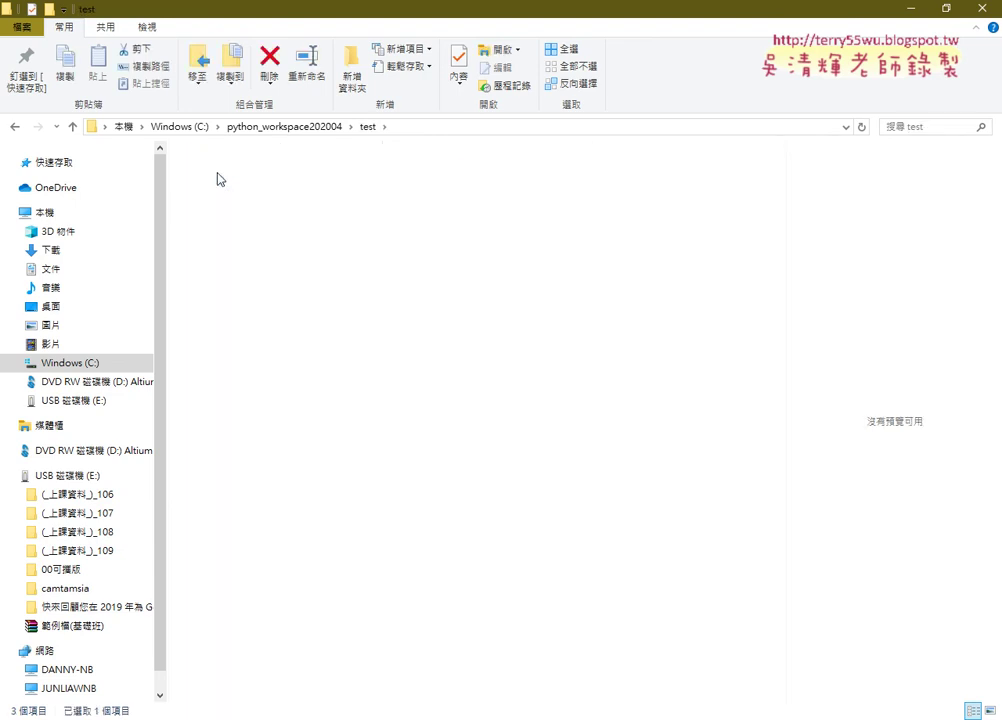
left_click(207, 178)
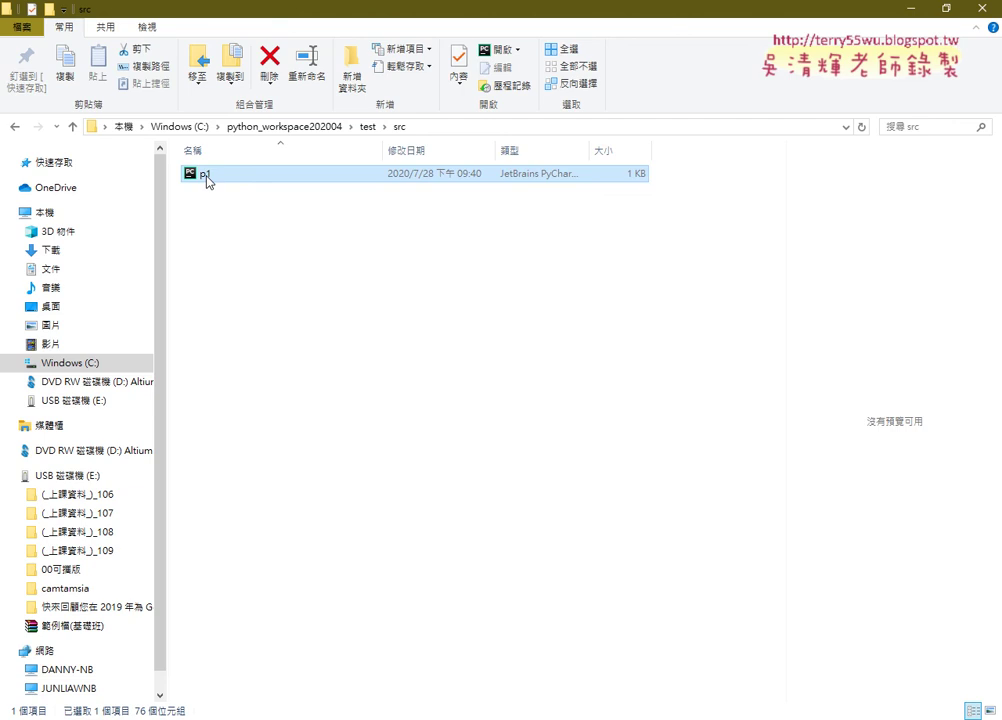
Return to drive C, enter the eclipse_python folder and open the eclipse configuration settings file in Notepad.
left_click(180, 127)
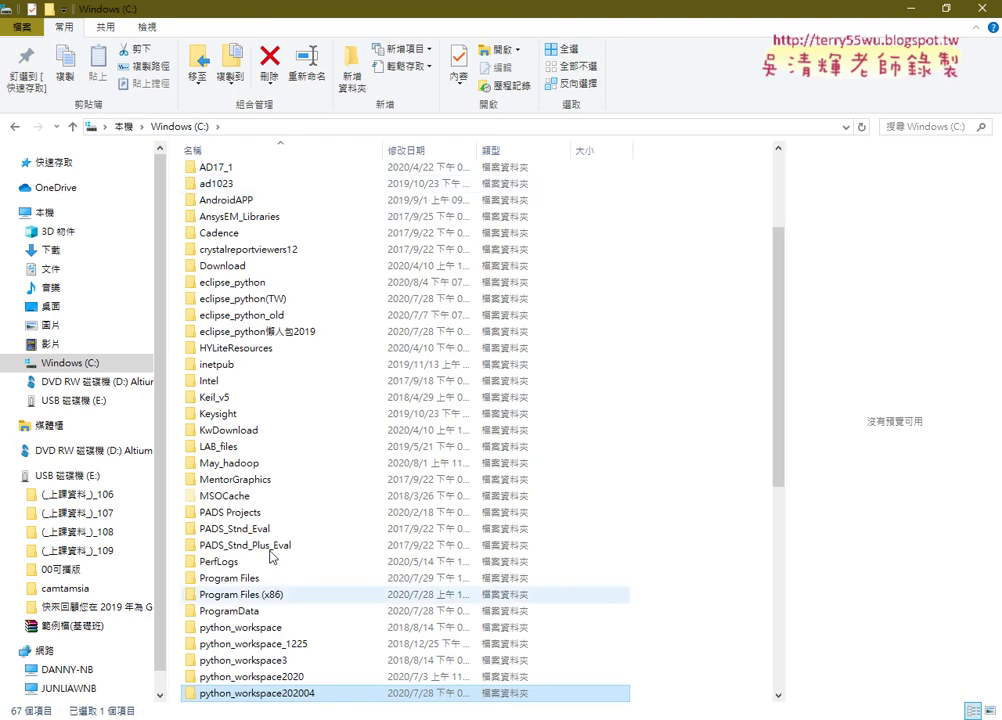
scroll(736, 612, "down", 4)
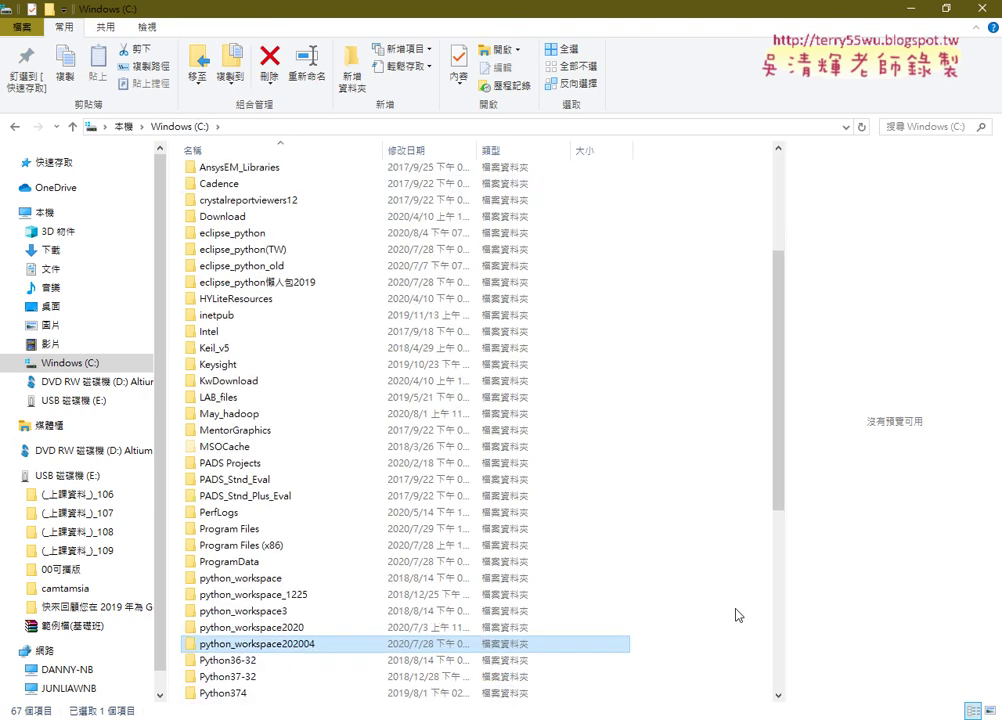
scroll(736, 612, "up", 5)
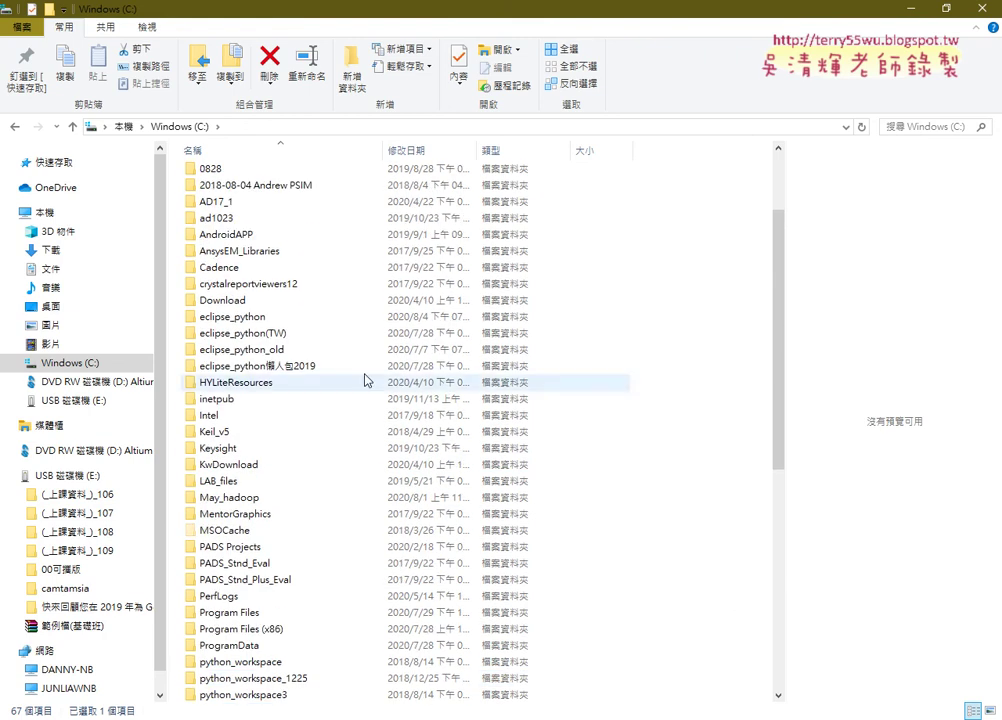
double_click(296, 318)
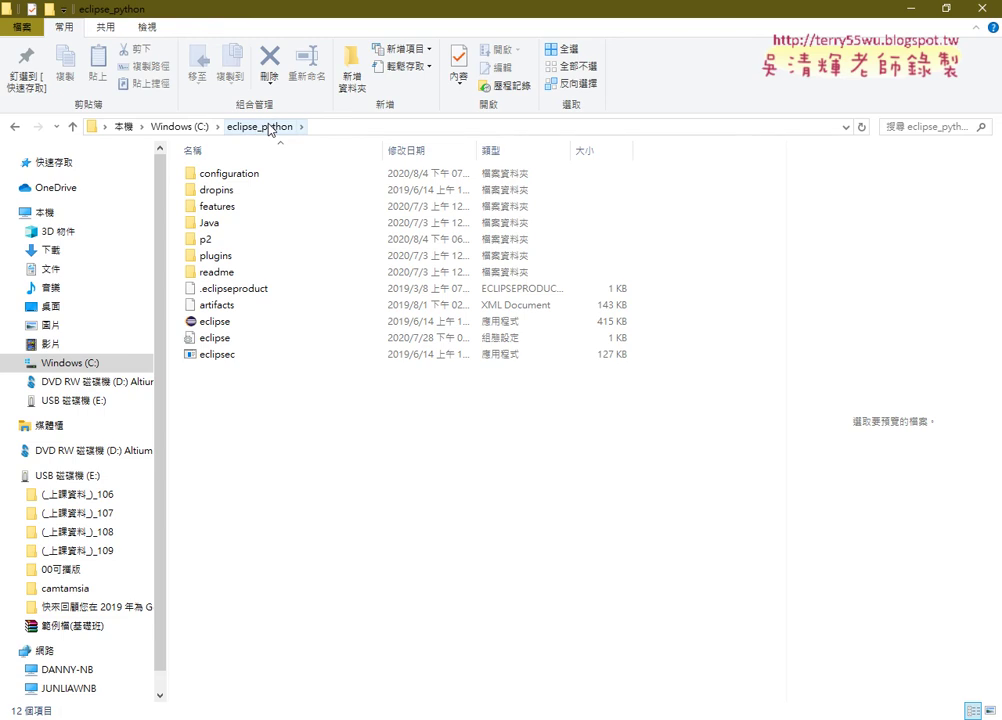
right_click(205, 338)
left_click(190, 369)
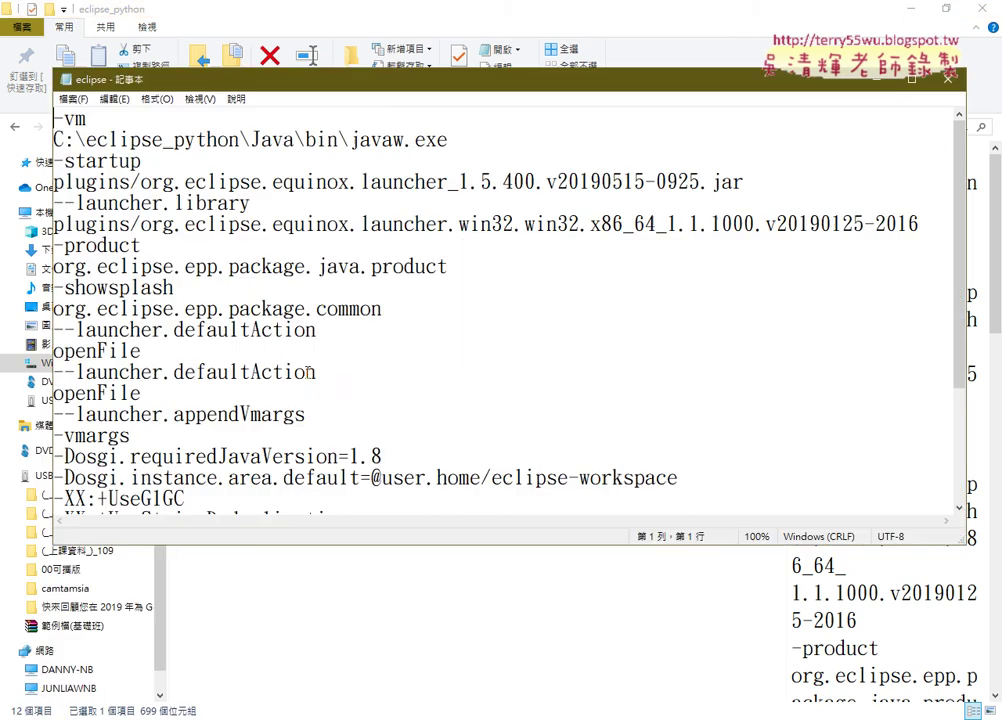
Change the drive letter of the javaw.exe path under -vm to D, and save and close the file.
left_click_drag(62, 140, 52, 140)
type("D")
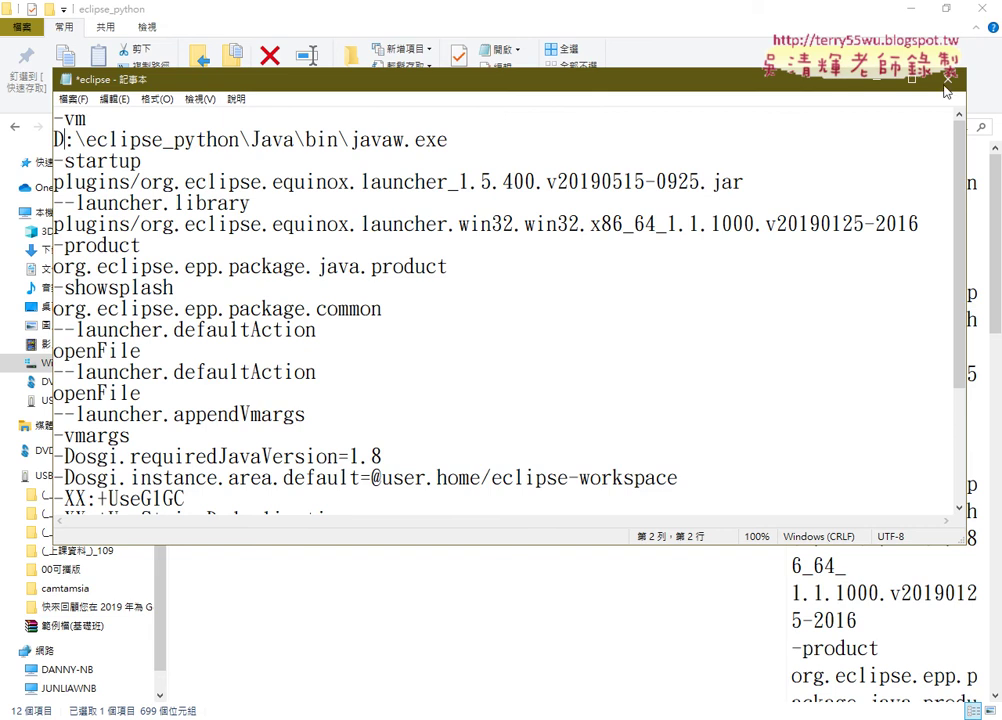
left_click(947, 78)
left_click(458, 381)
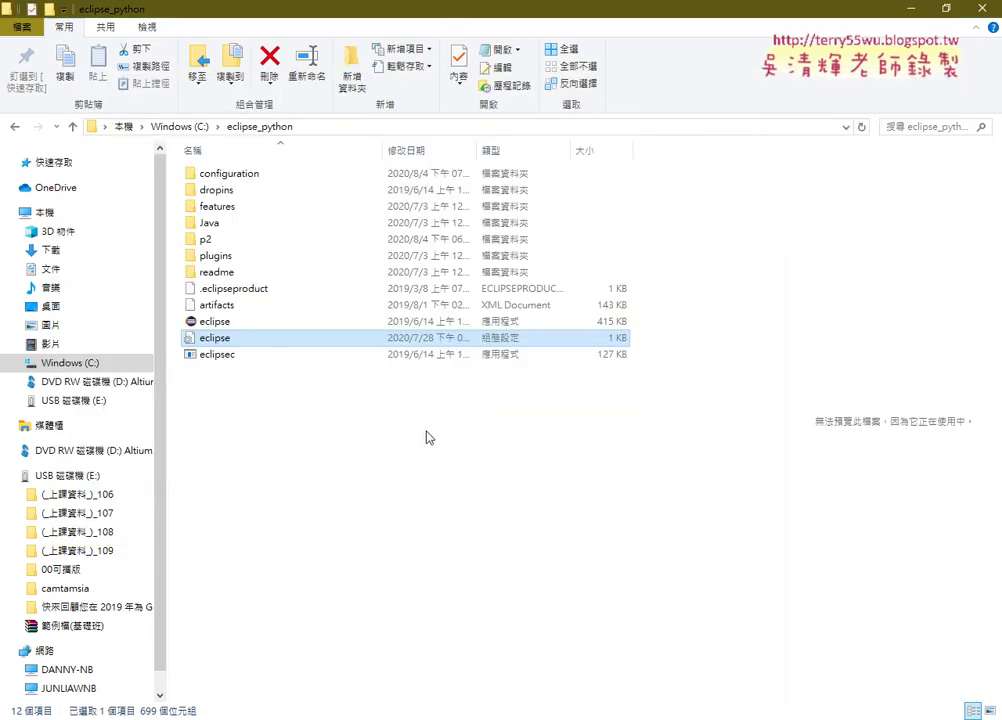
Start the eclipse application and annotate the screen in red, linking the eclipse file to the message text and circling the Java folder.
left_click(433, 323)
double_click(433, 323)
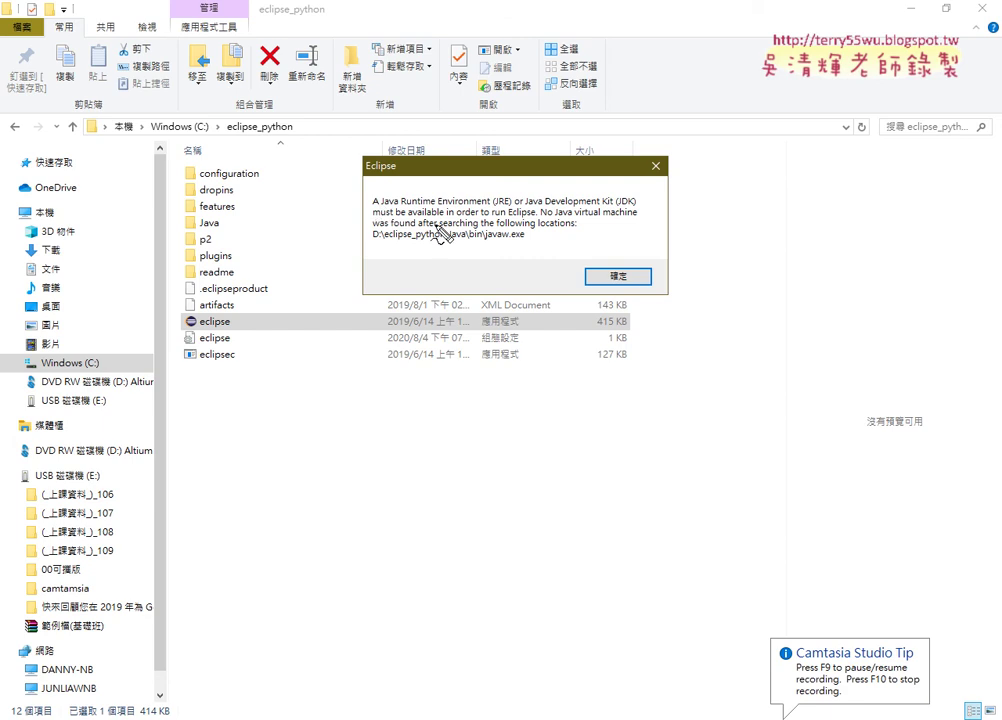
mouse_move(232, 312)
left_mouse_down()
mouse_move(176, 322)
mouse_move(238, 330)
mouse_move(343, 210)
mouse_move(372, 195)
mouse_move(408, 215)
left_mouse_up()
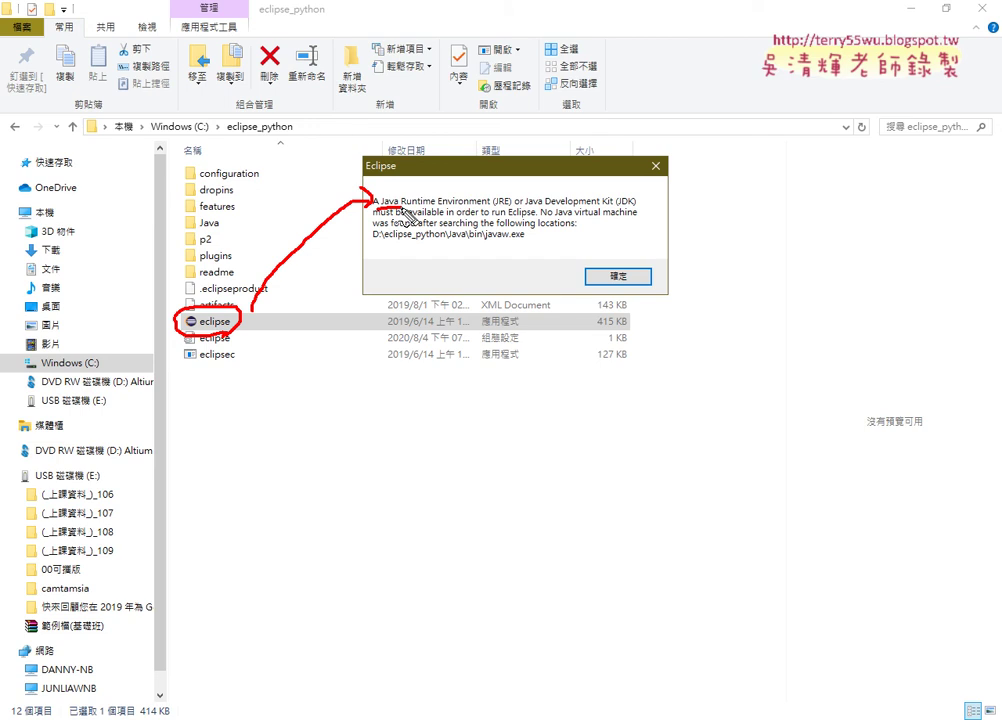
mouse_move(380, 205)
left_mouse_down()
mouse_move(330, 188)
mouse_move(234, 222)
mouse_move(200, 210)
mouse_move(180, 224)
mouse_move(230, 241)
left_mouse_up()
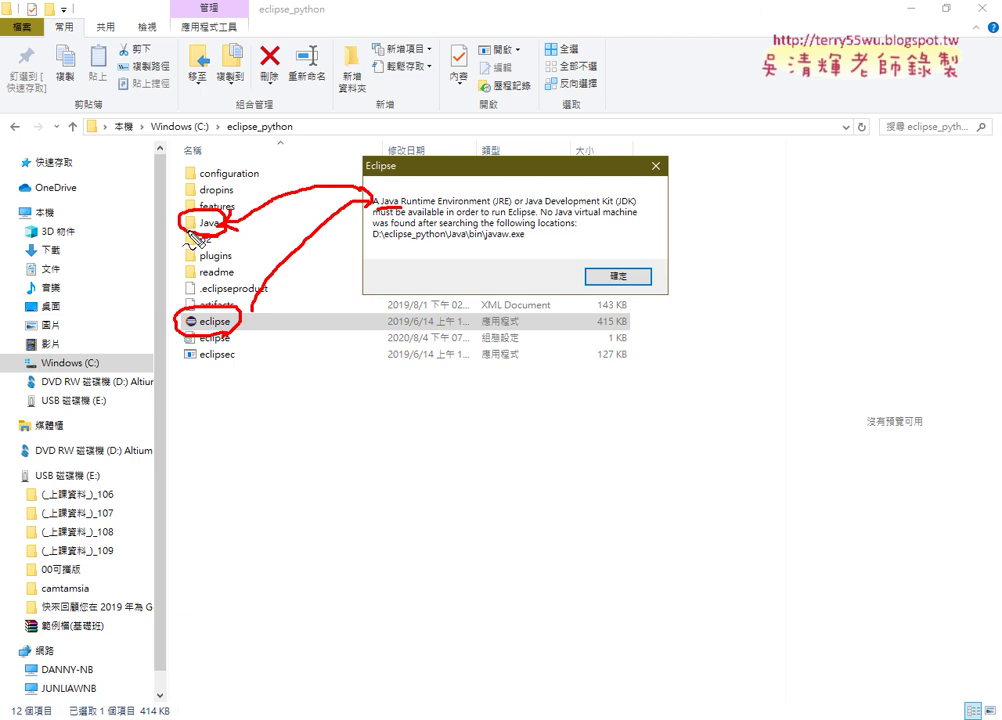
Clear the annotations, dismiss the Java error message, and reopen the eclipse configuration settings file in a narrower Notepad window beside the file list.
key("Escape")
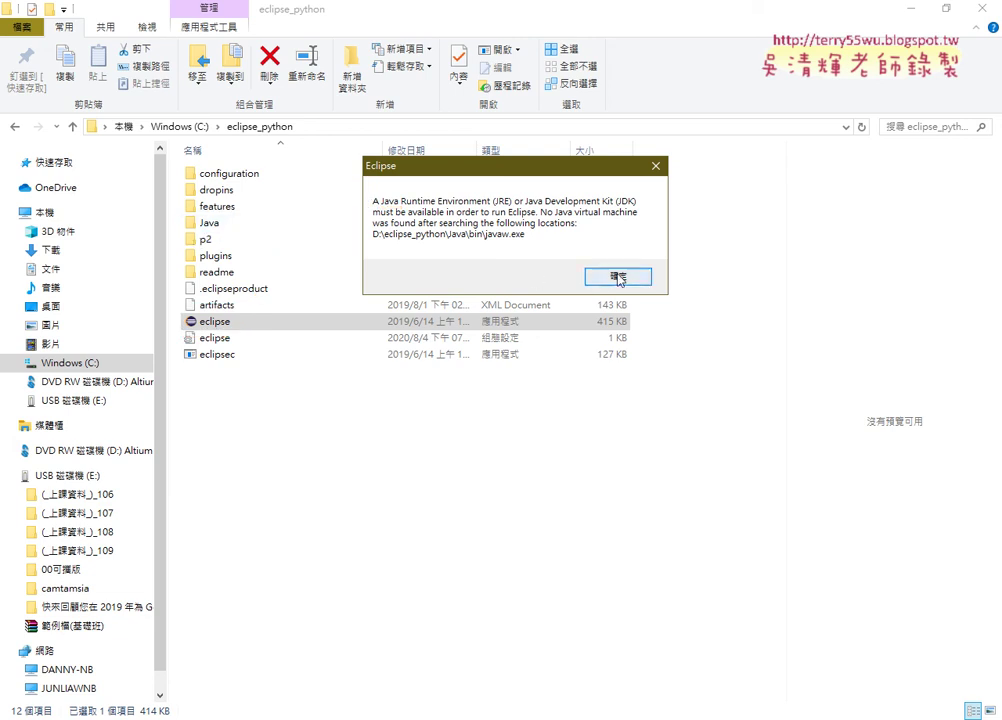
left_click(614, 276)
left_click(207, 341)
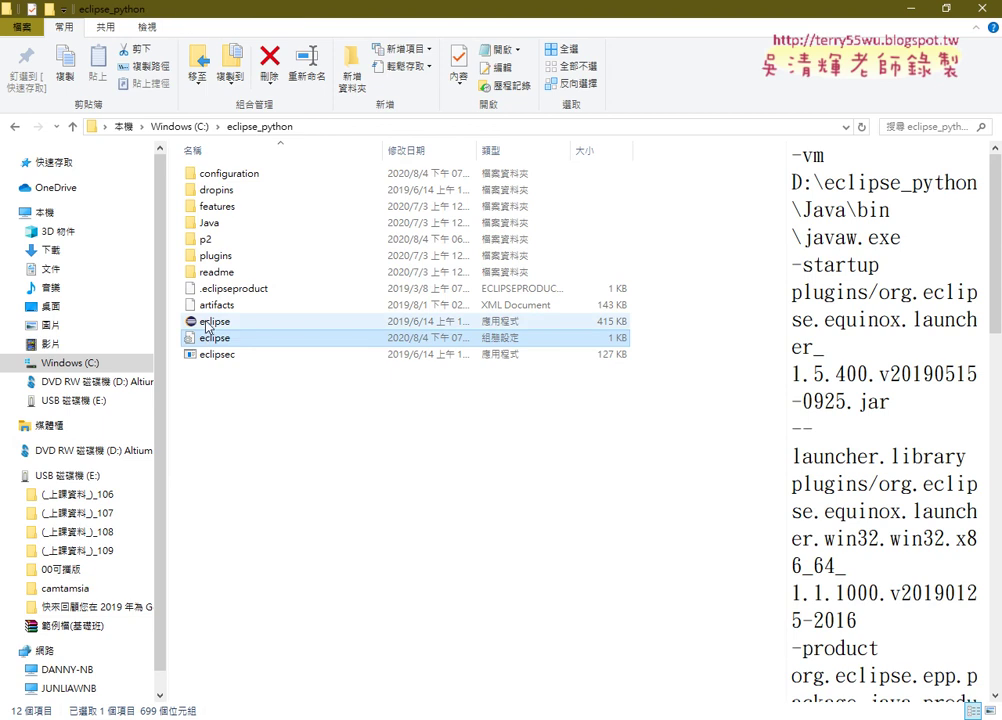
right_click(224, 340)
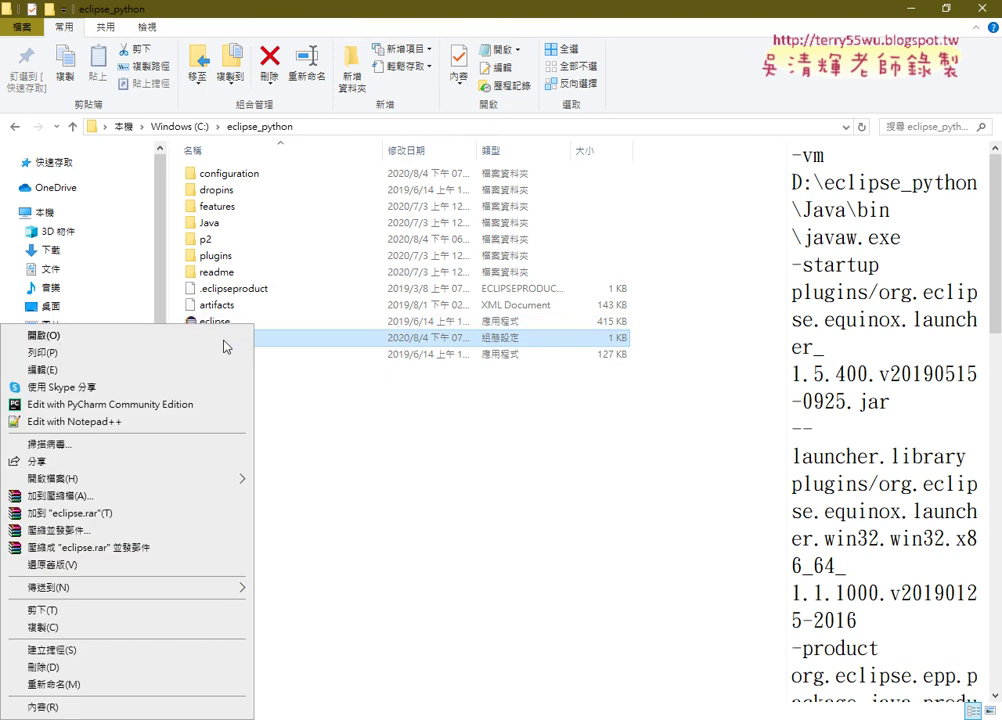
left_click(127, 372)
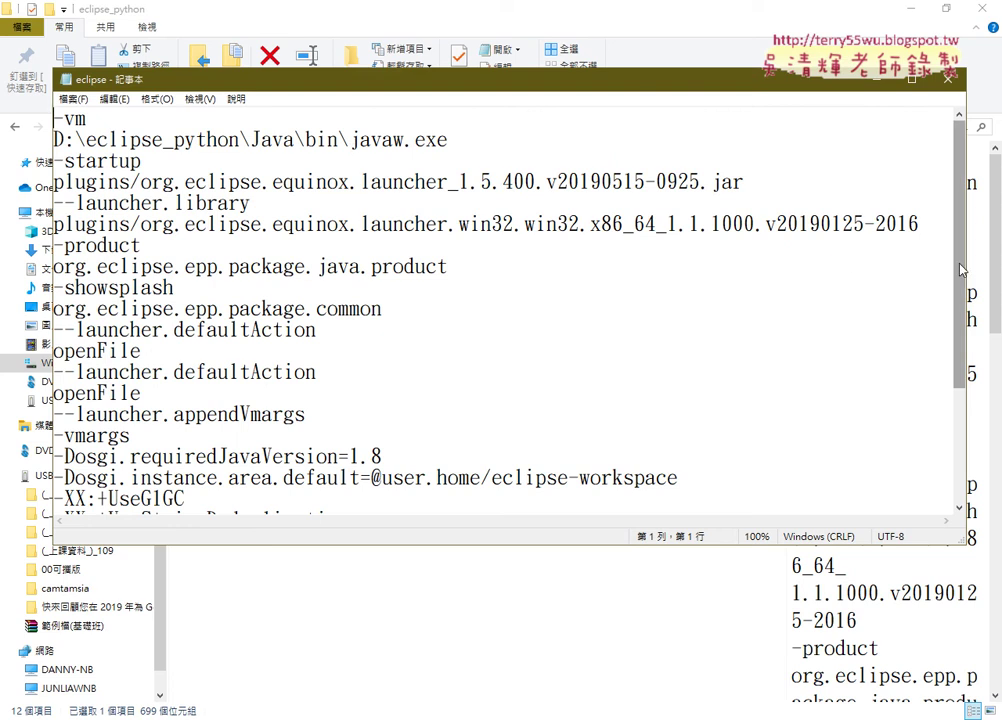
left_click_drag(968, 265, 806, 267)
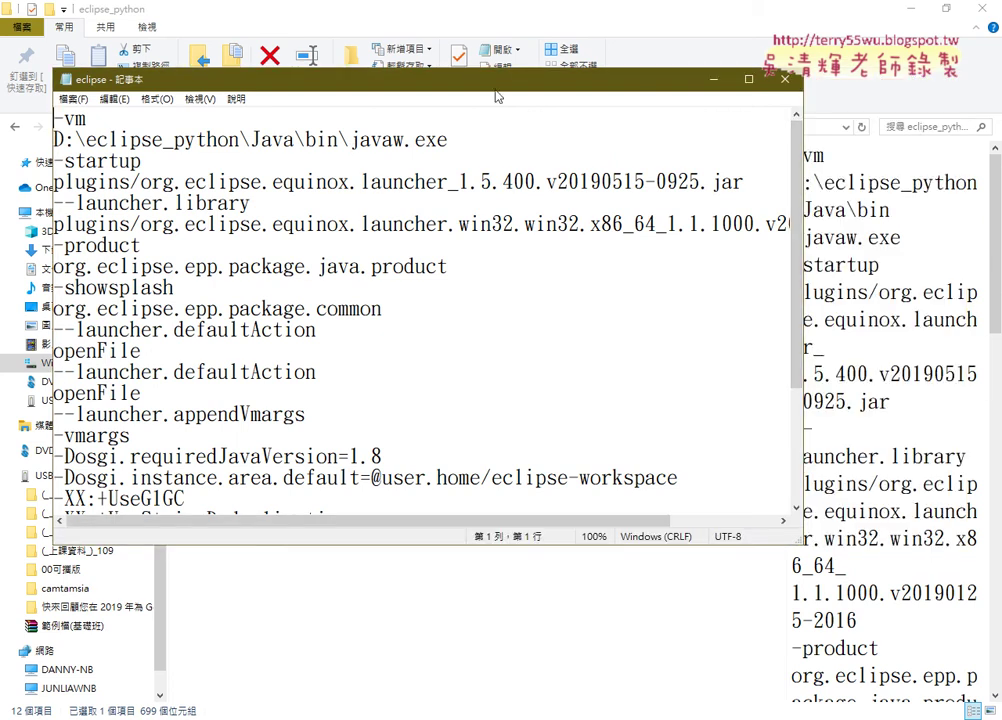
left_click_drag(504, 90, 737, 235)
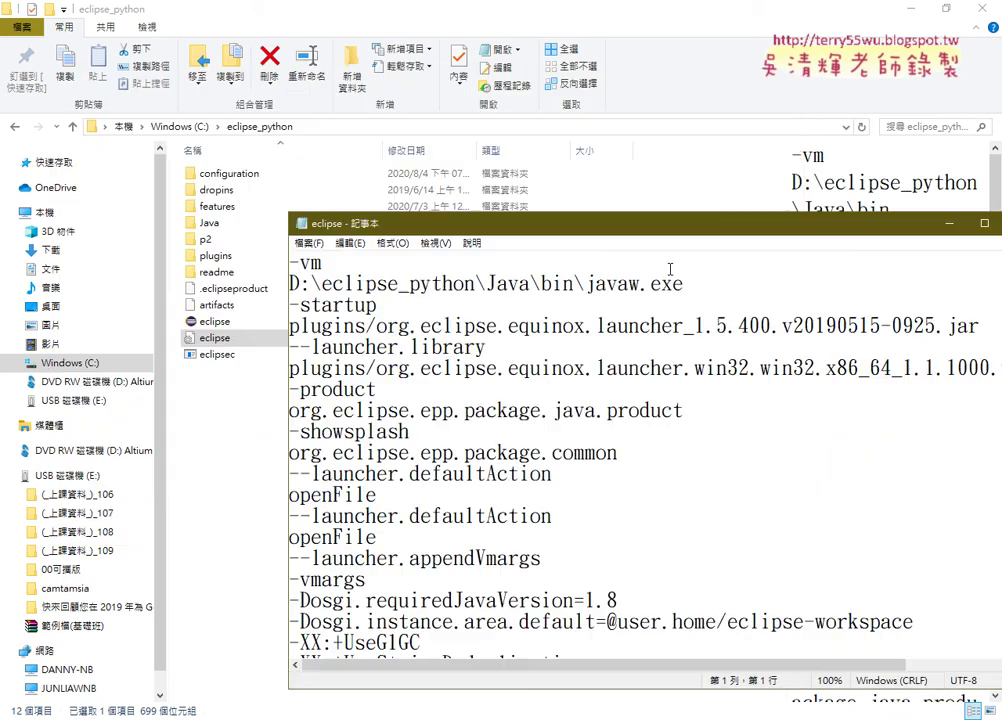
Compare the javaw.exe path under -vm with the actual folder location, underlining the matching parts in red, and clear the marks.
left_click_drag(693, 286, 288, 284)
left_click(360, 283)
left_click_drag(475, 283, 316, 281)
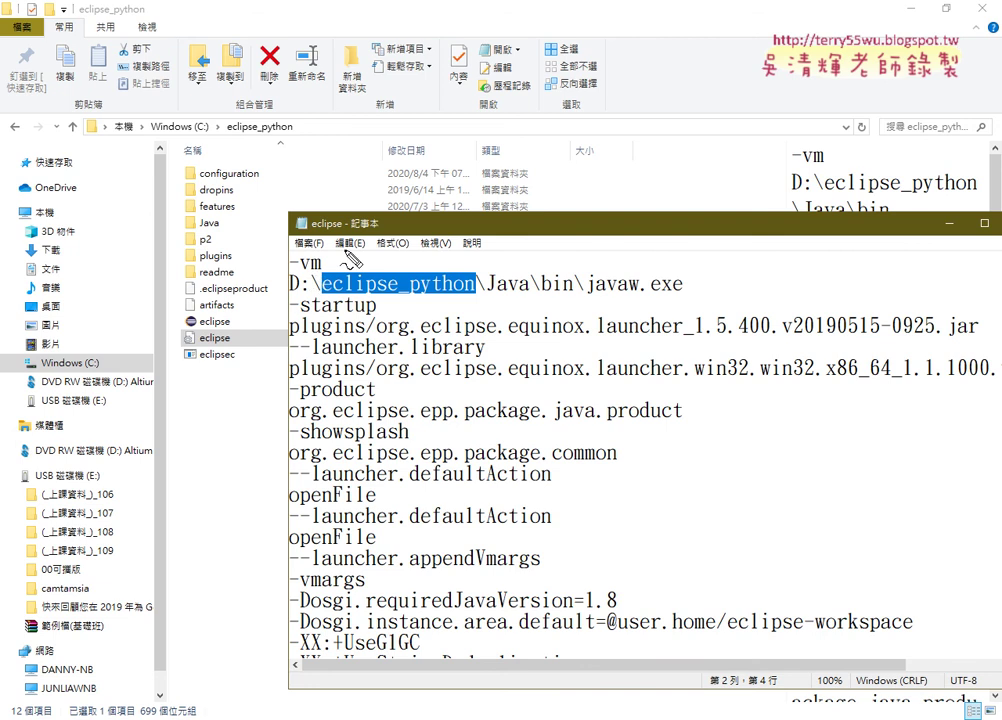
left_click_drag(184, 134, 292, 134)
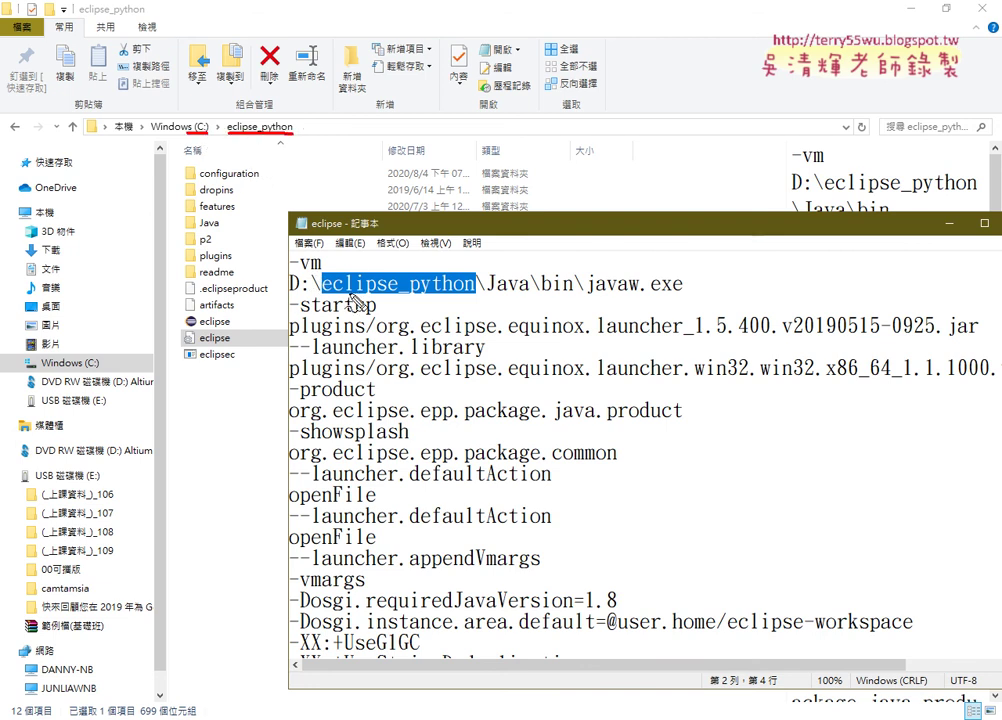
left_click_drag(325, 292, 527, 294)
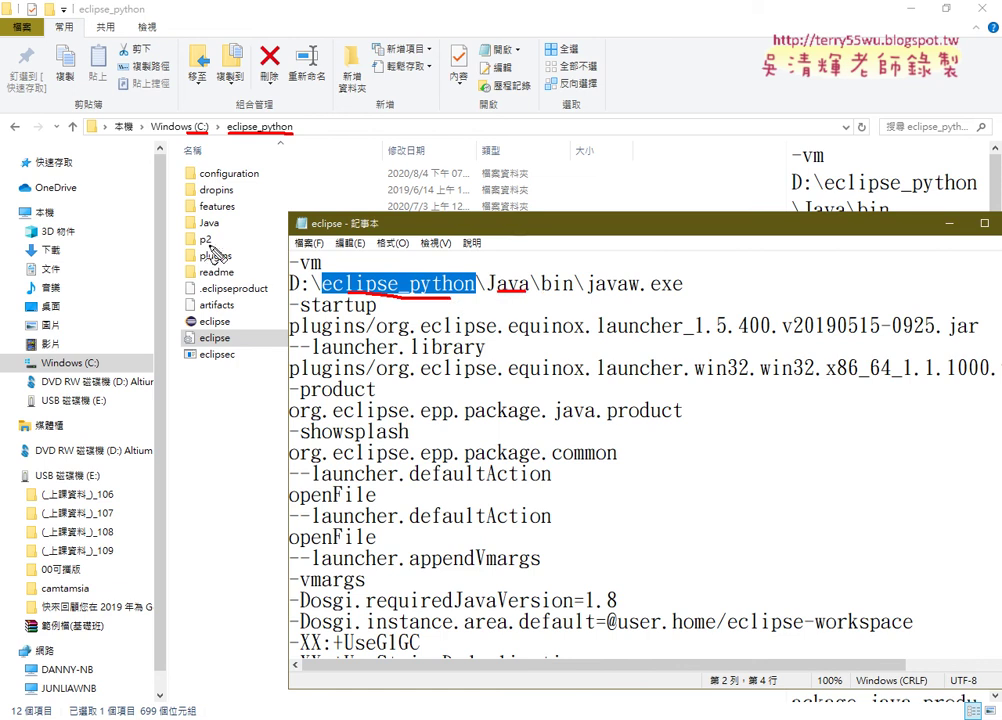
left_click_drag(199, 229, 222, 229)
left_click_drag(546, 291, 683, 293)
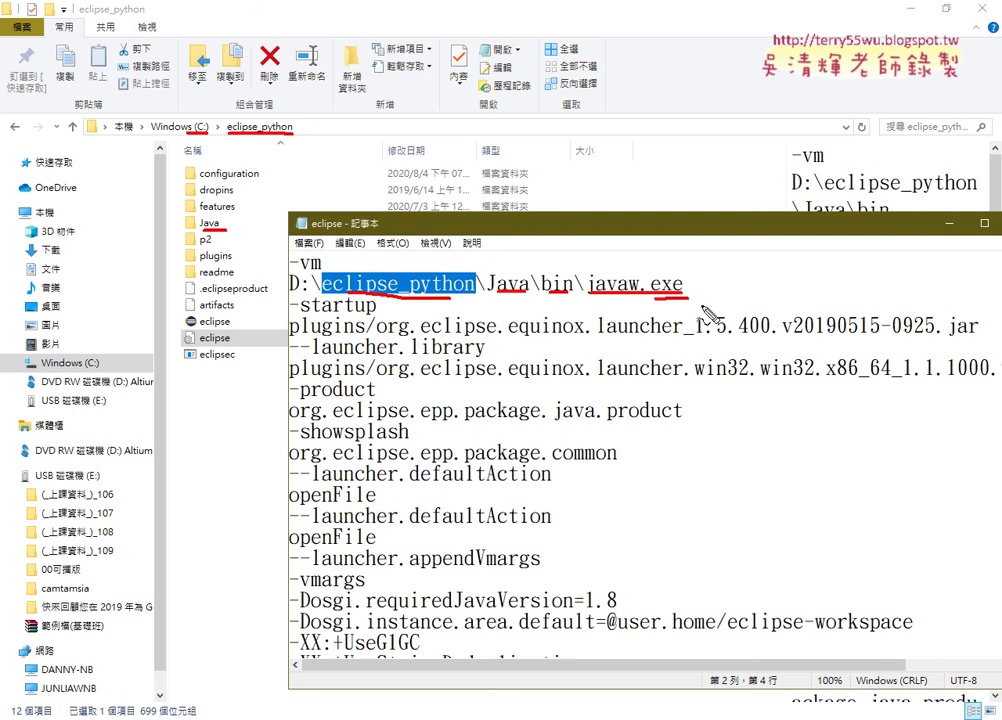
key("Escape")
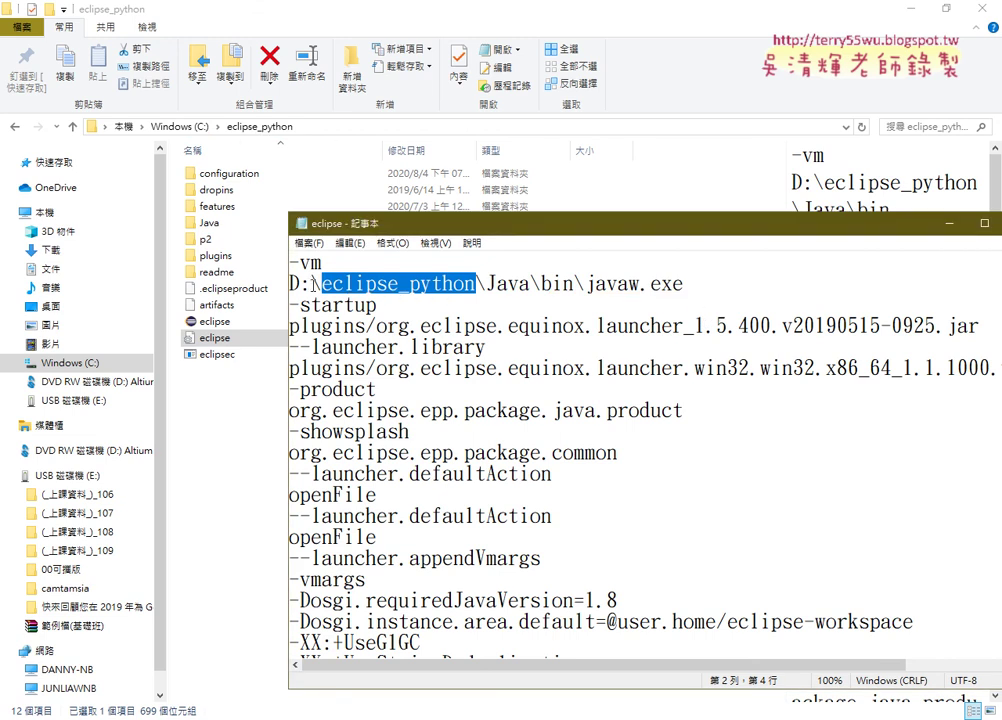
Change the drive letter of the javaw.exe path to C, briefly marking the settings file and the new letter in red.
left_click_drag(302, 284, 289, 281)
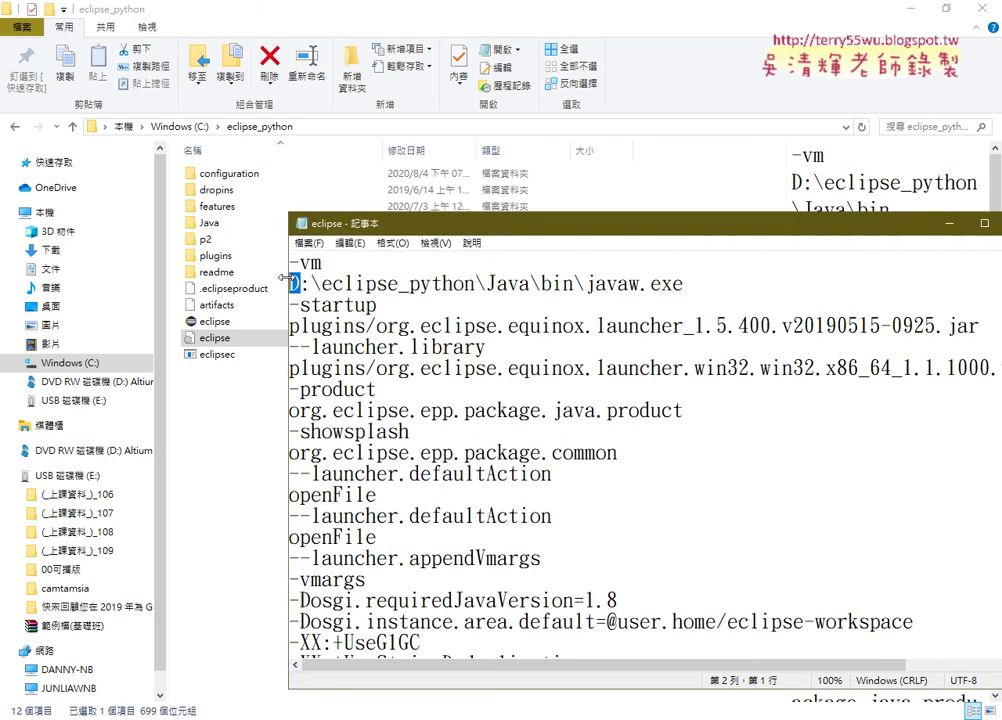
type("C")
mouse_move(185, 326)
left_mouse_down()
mouse_move(228, 323)
mouse_move(216, 349)
mouse_move(197, 347)
mouse_move(207, 265)
mouse_move(280, 238)
mouse_move(284, 248)
left_mouse_up()
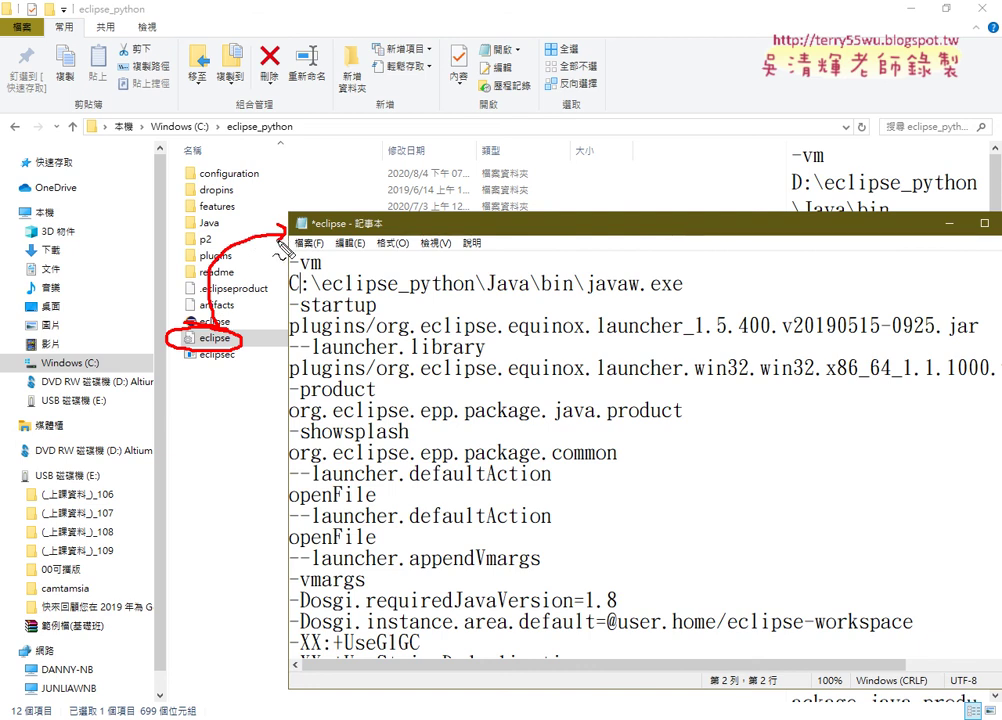
left_click_drag(297, 296, 310, 302)
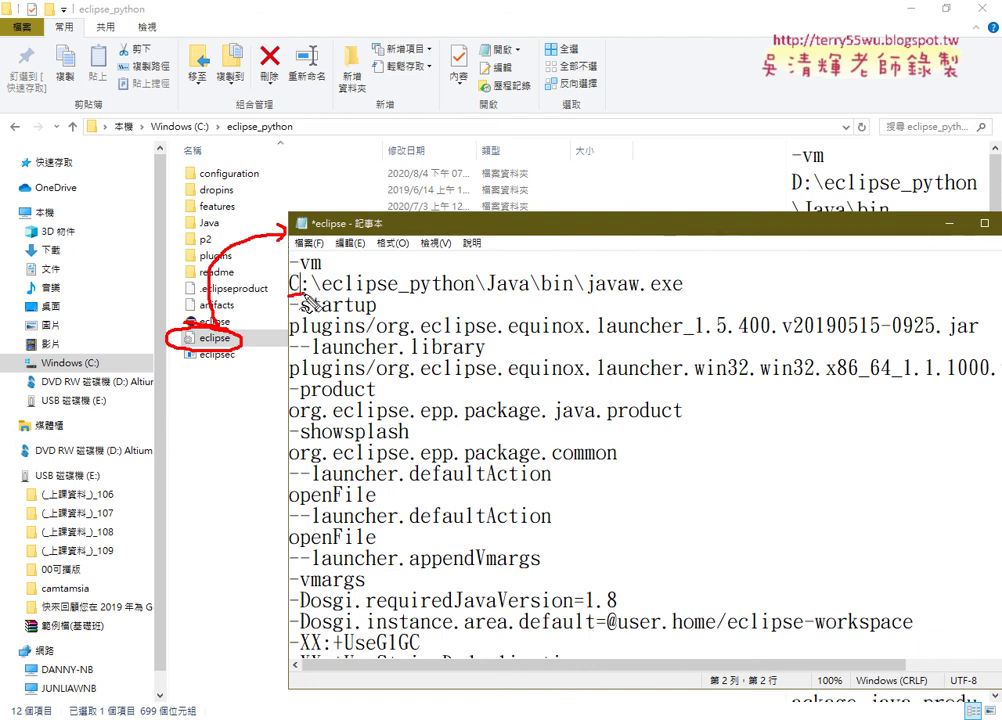
key("Escape")
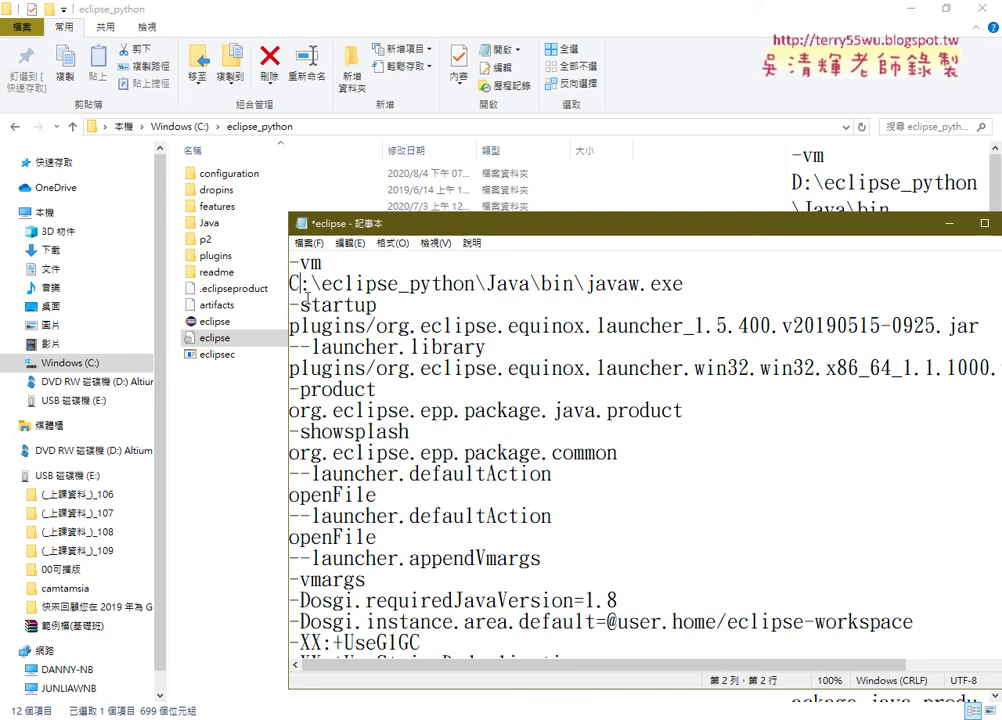
Save the edited eclipse configuration settings file and close Notepad.
left_click(313, 244)
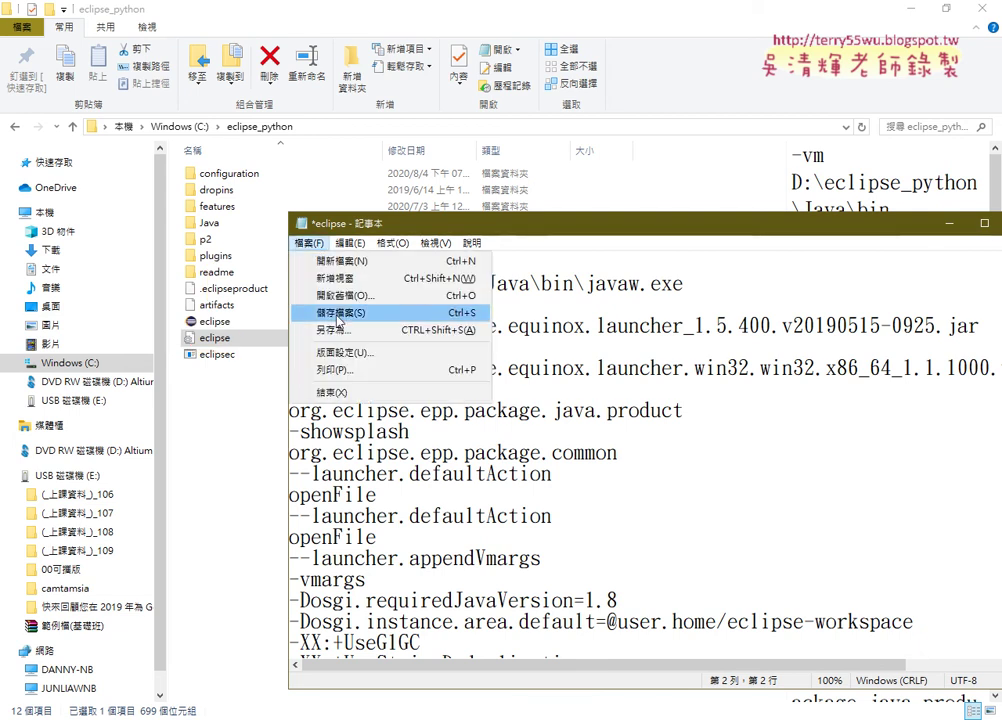
left_click(341, 312)
left_click(302, 228)
left_click(332, 337)
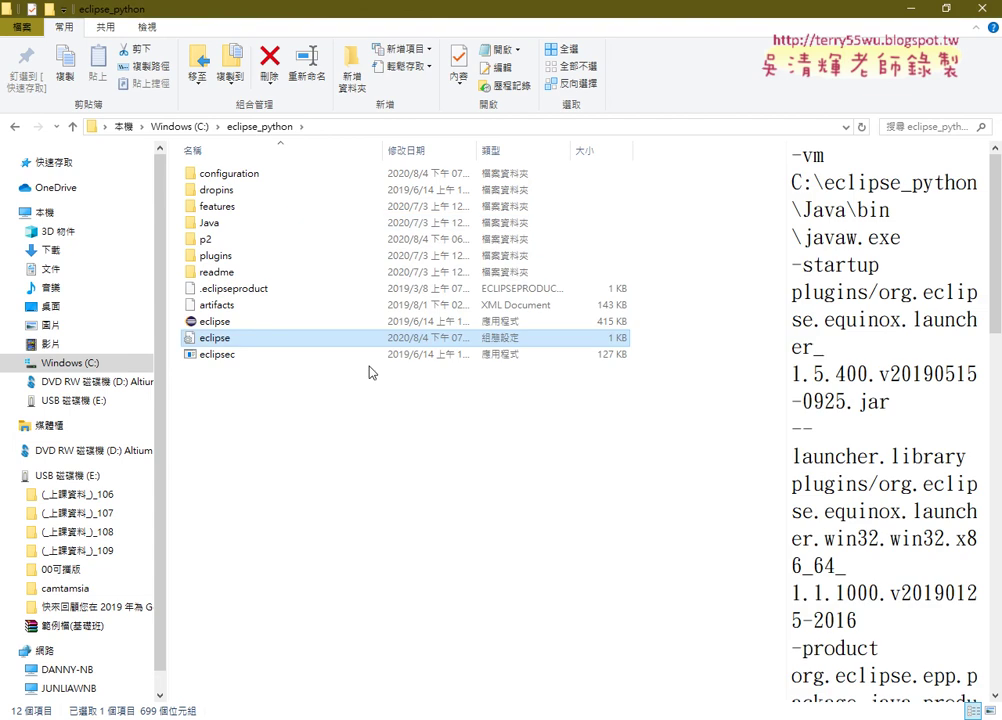
Start the eclipse application, launch it with the workspace C:\python_workspace202004, and postpone the PyDev support message.
left_click(358, 441)
left_click(262, 328)
double_click(263, 329)
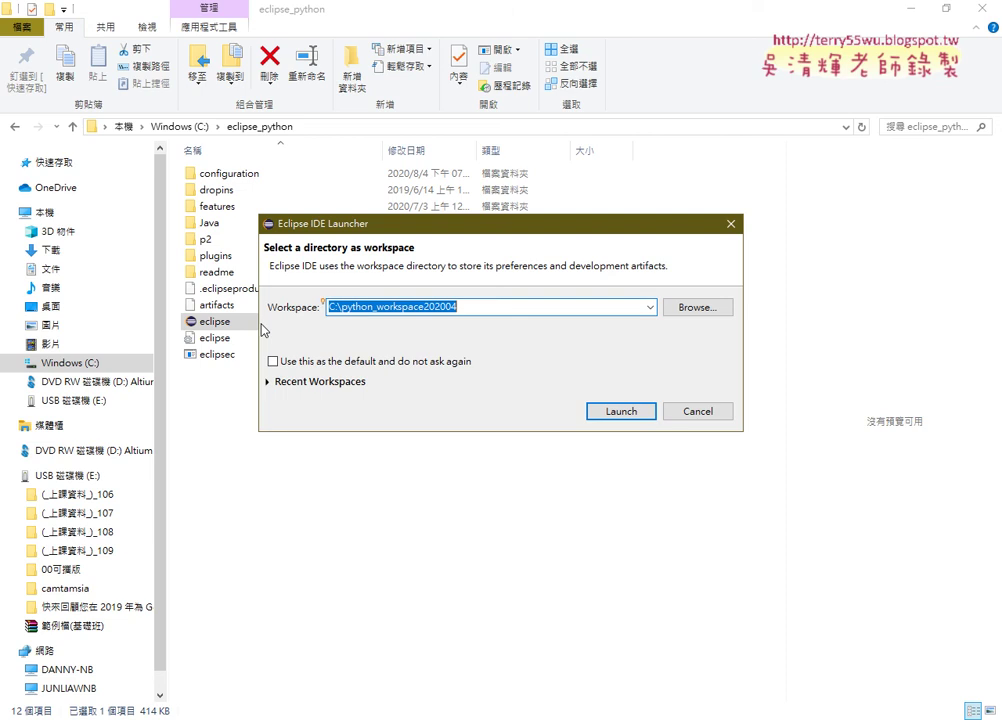
left_click(617, 423)
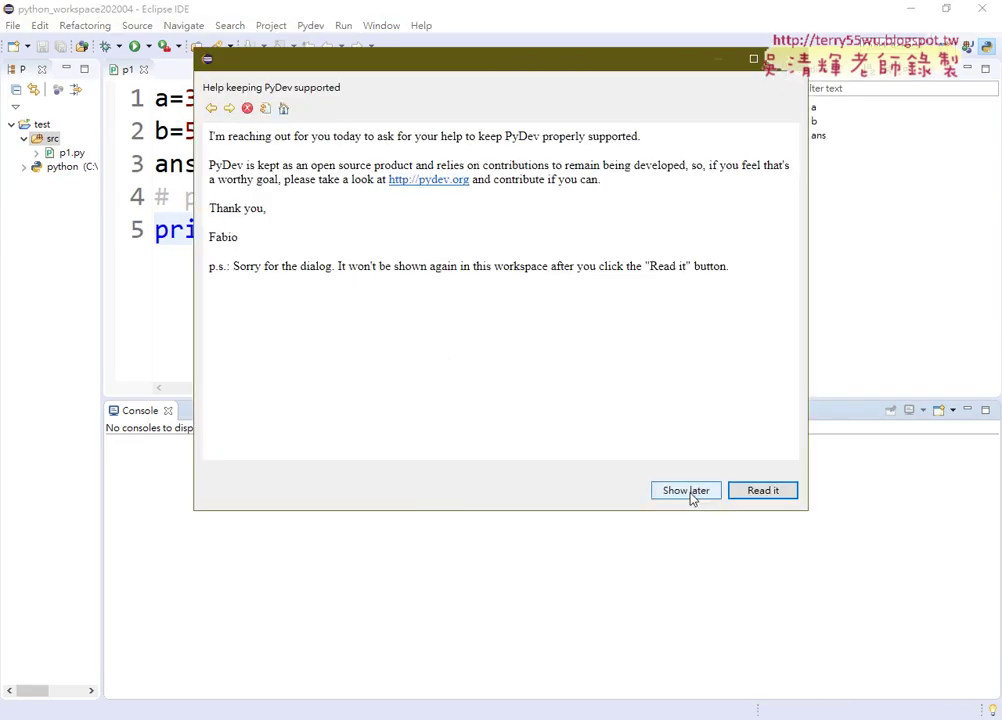
left_click(688, 490)
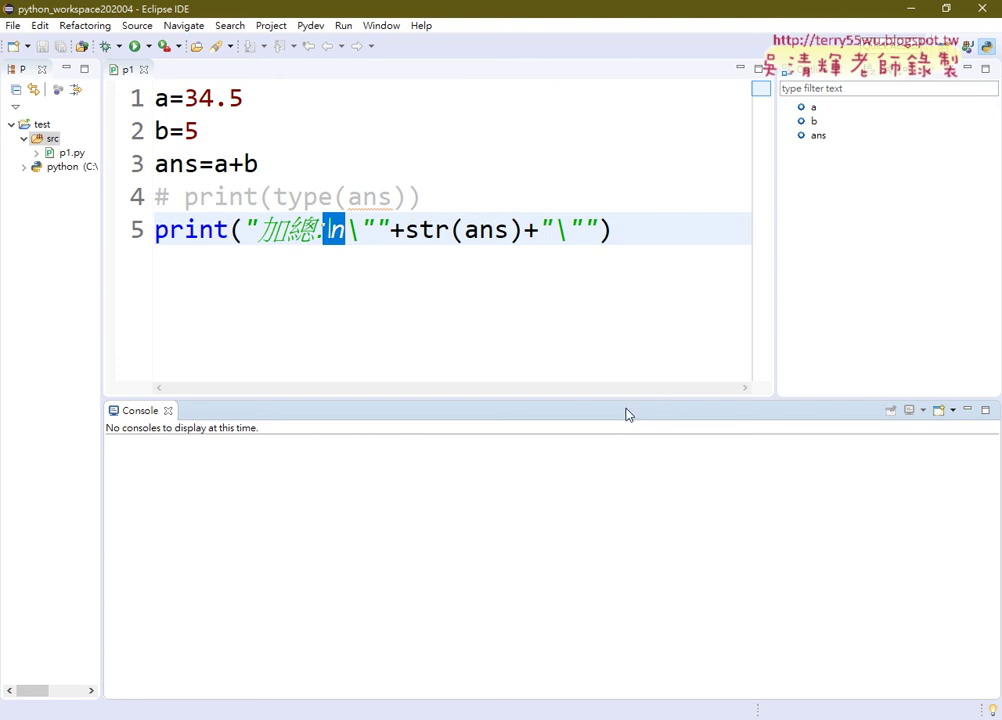
Open the Eclipse preferences and display the Python Interpreter settings of PyDev.
left_click(378, 26)
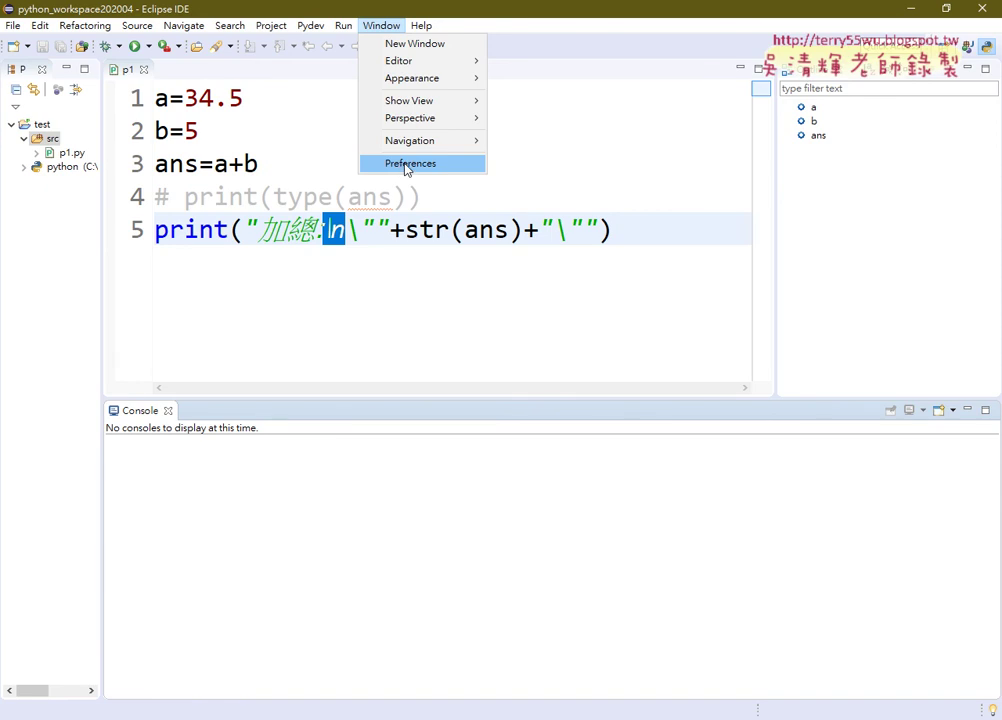
left_click(407, 166)
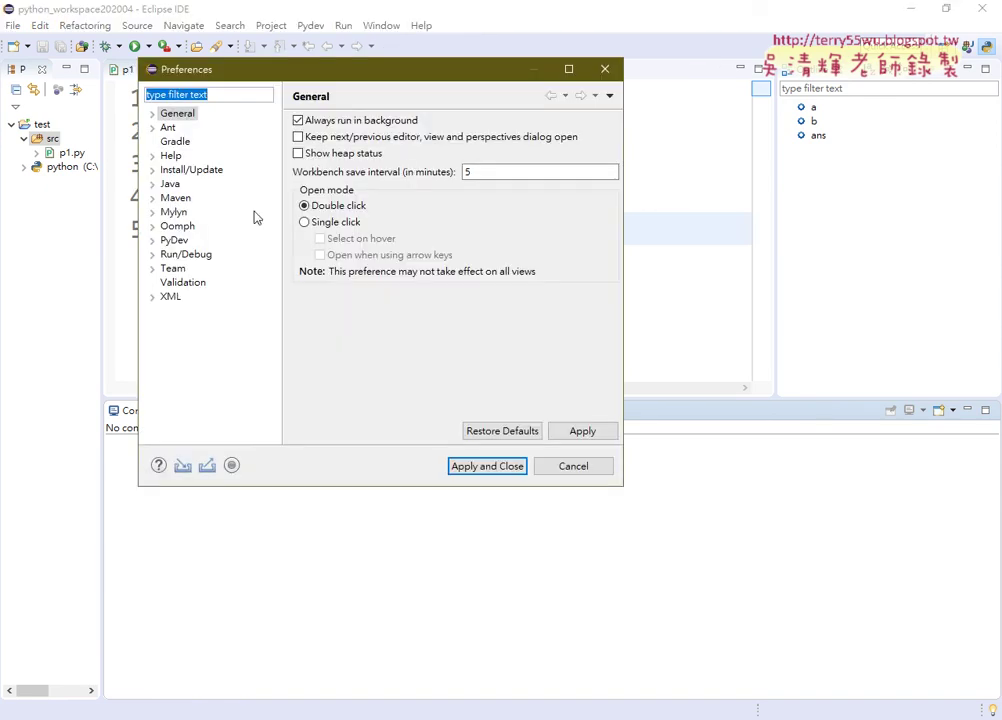
left_click(153, 241)
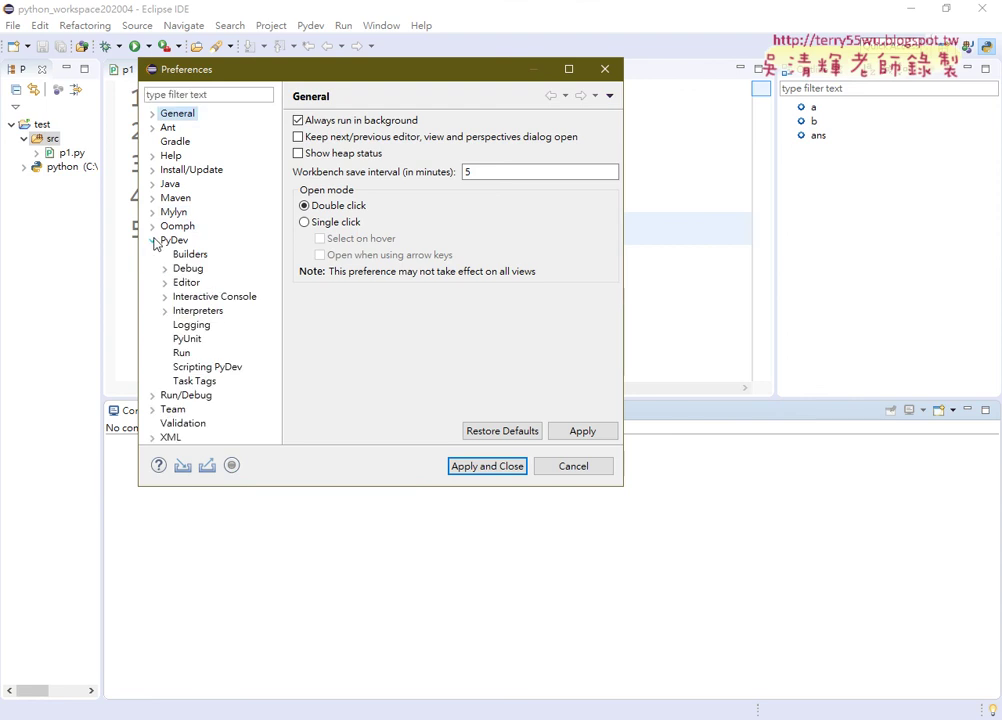
left_click(165, 312)
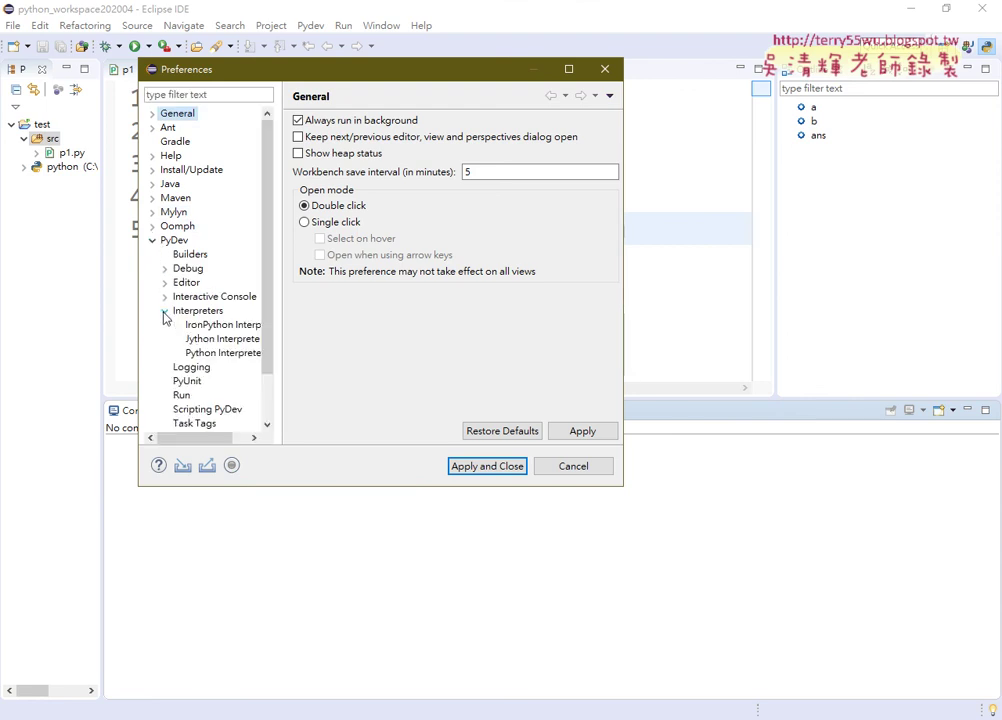
left_click(226, 354)
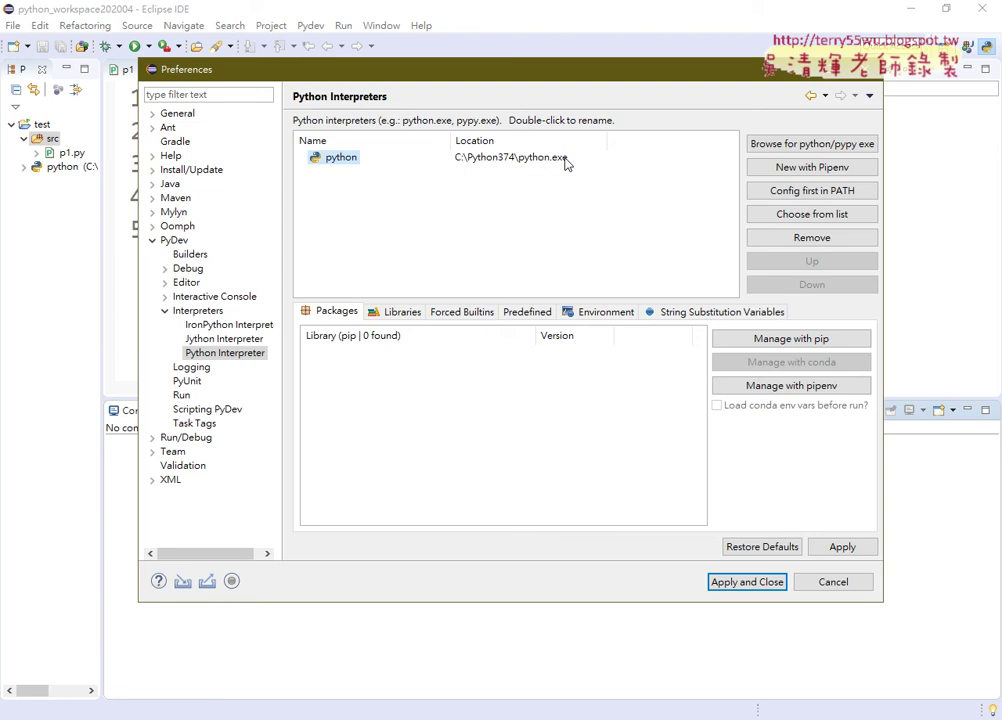
Try to add python.exe from C:\Python374 as a new Python interpreter, and cancel the interpreter selection.
left_click(805, 144)
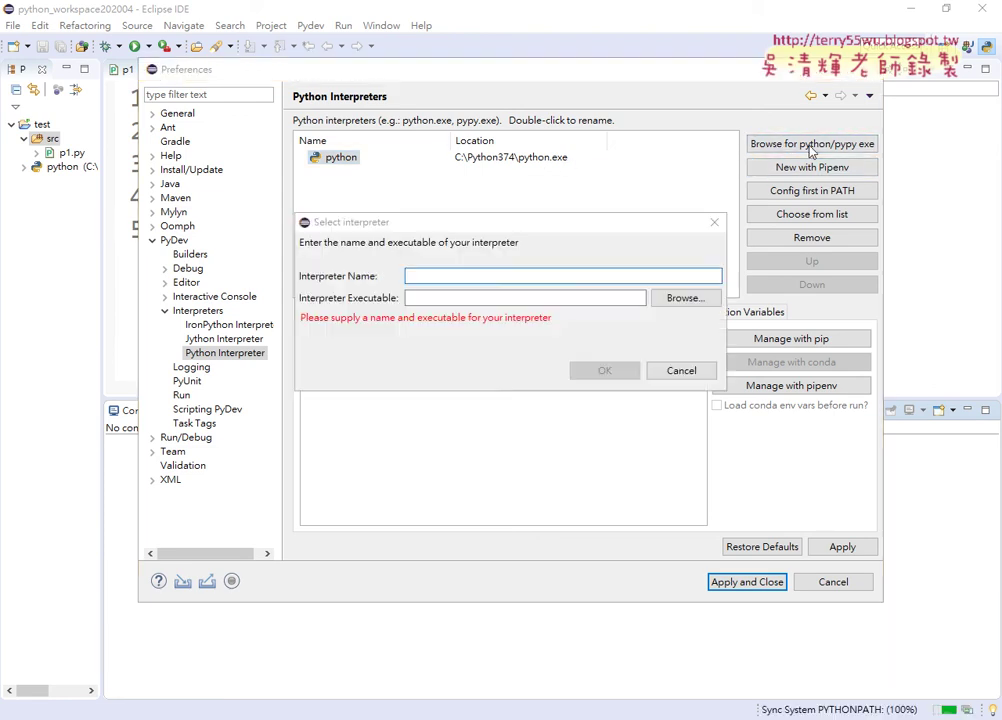
left_click_drag(593, 245, 515, 103)
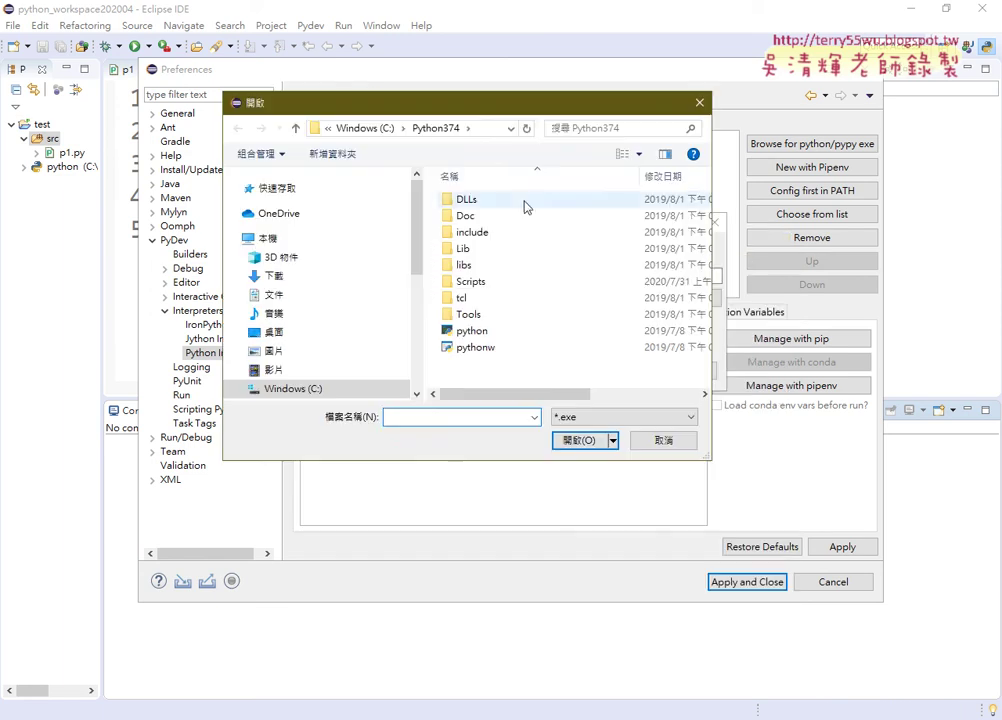
left_click(488, 128)
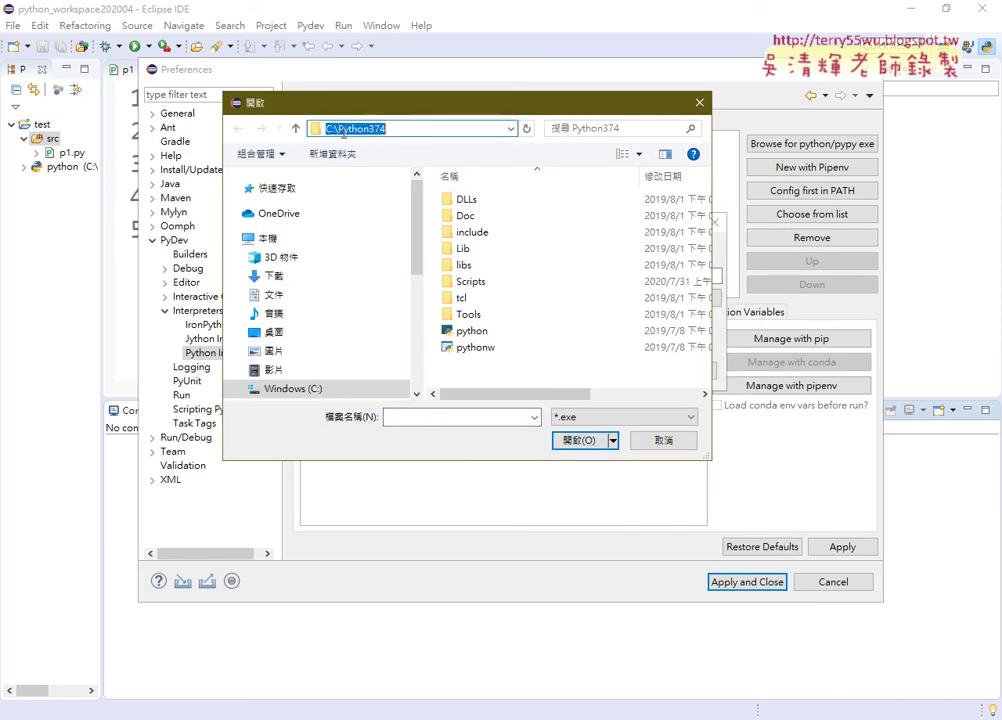
left_click(338, 128)
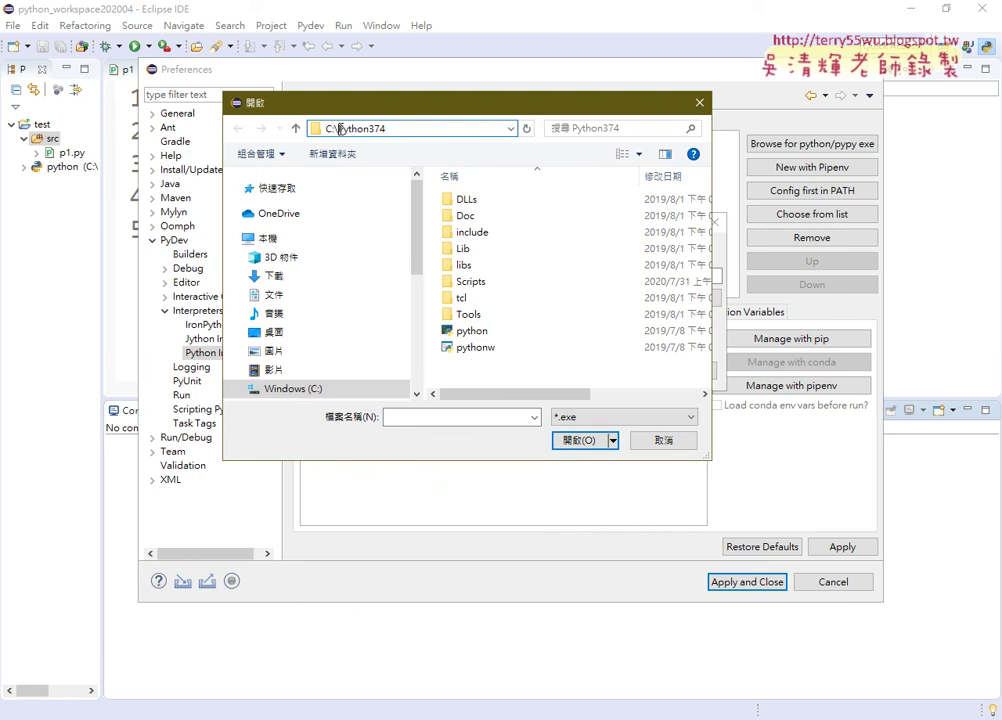
left_click_drag(338, 128, 404, 128)
left_click(473, 332)
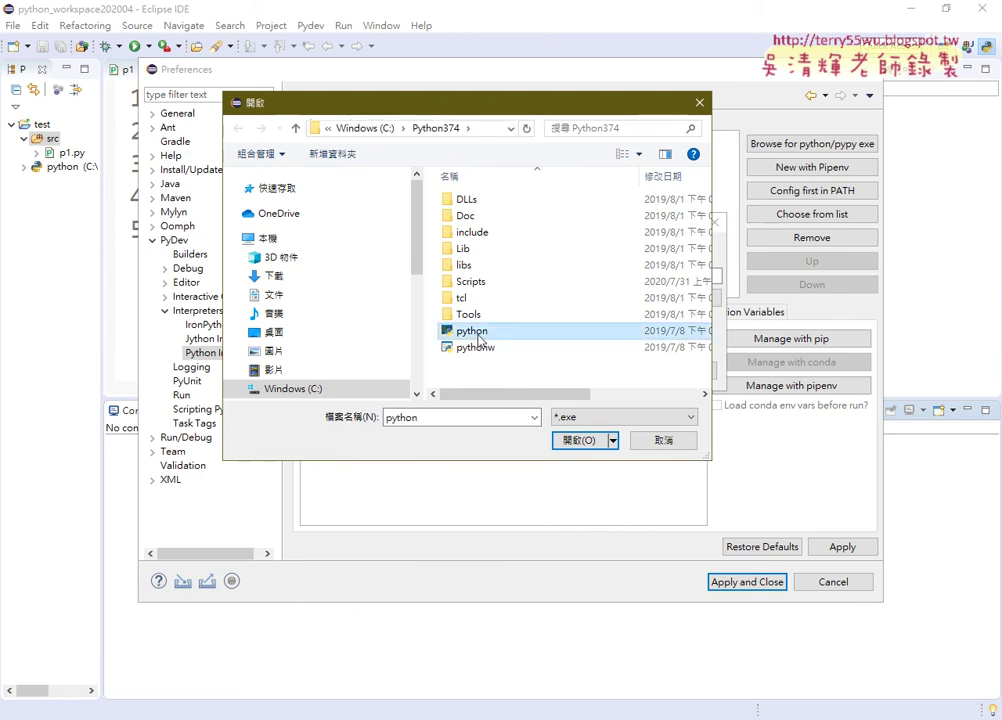
left_click(582, 440)
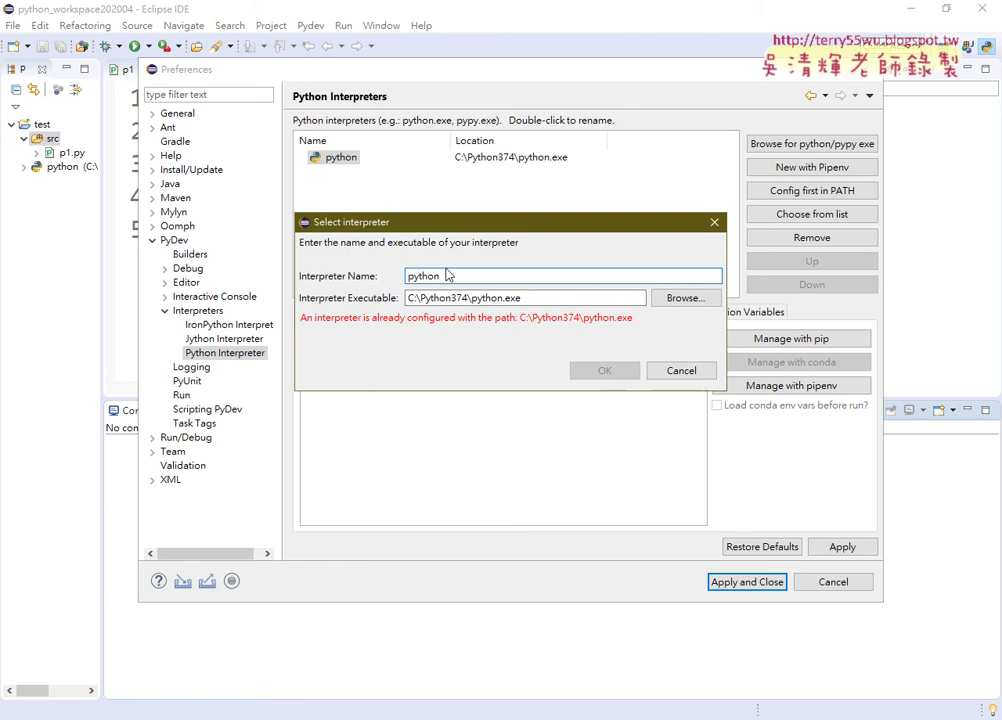
left_click(678, 371)
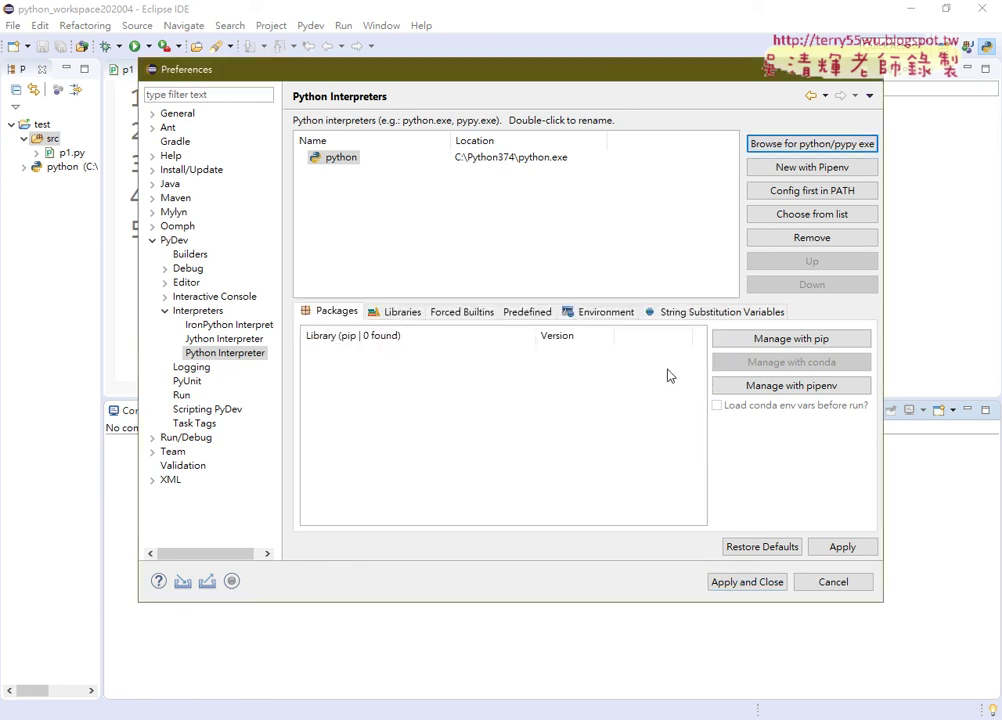
Examine the text file encoding in the General Workspace preferences, and close the preferences without applying anything.
left_click(153, 115)
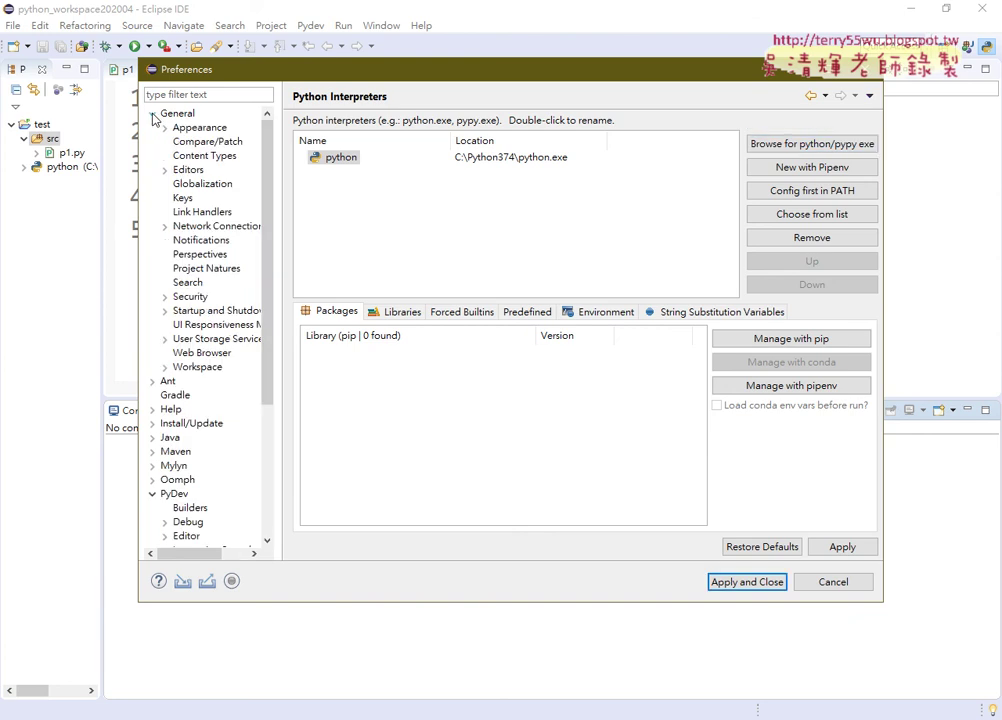
left_click(205, 368)
double_click(366, 487)
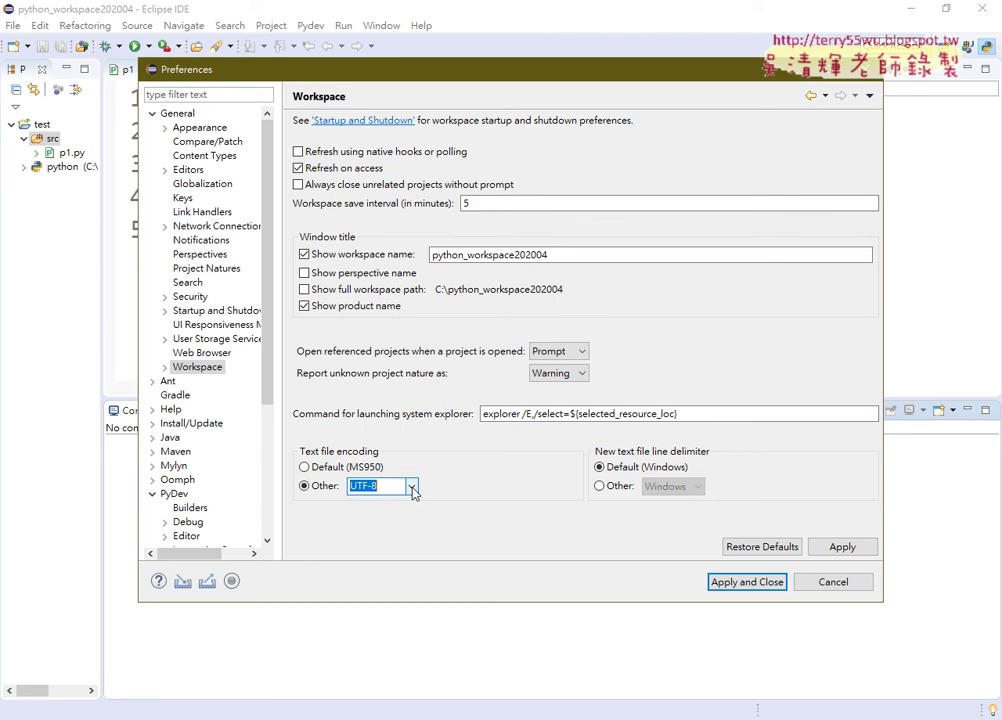
left_click(802, 582)
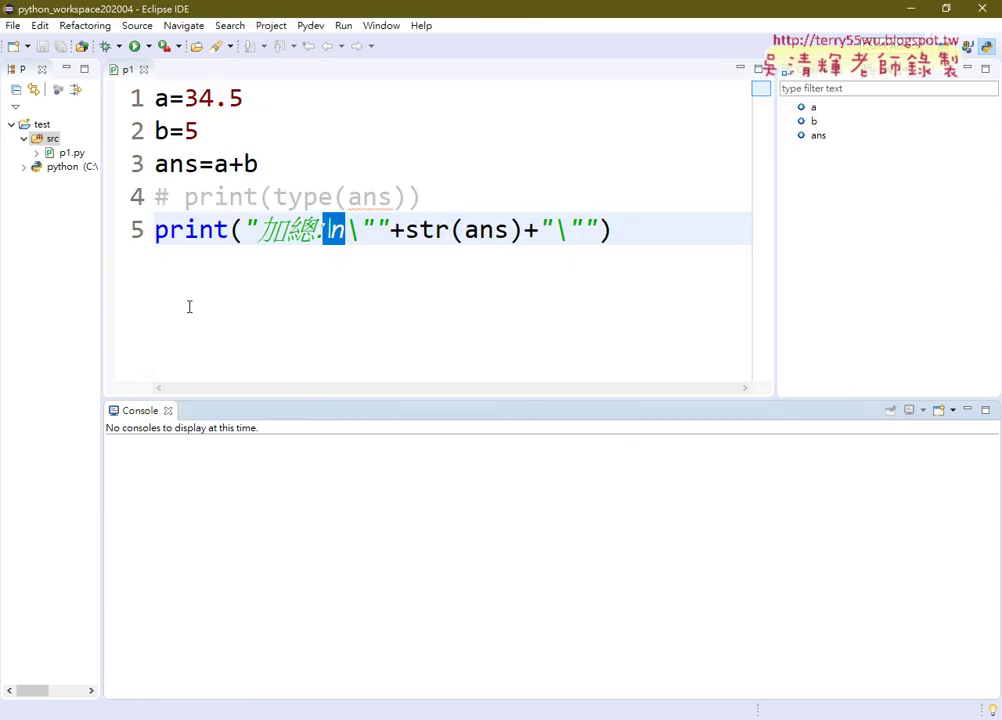
Switch to Google Drive in Chrome and open the document 02 基本語法與結構控制 from the course's _雲端白板 folder.
key("alt+Tab")
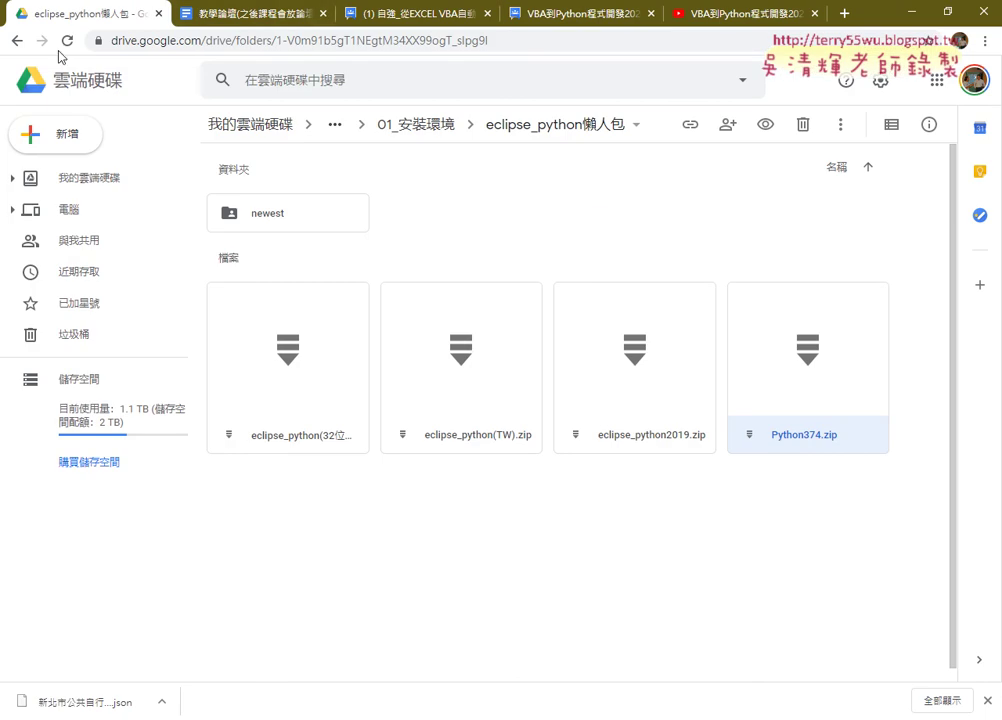
left_click(16, 42)
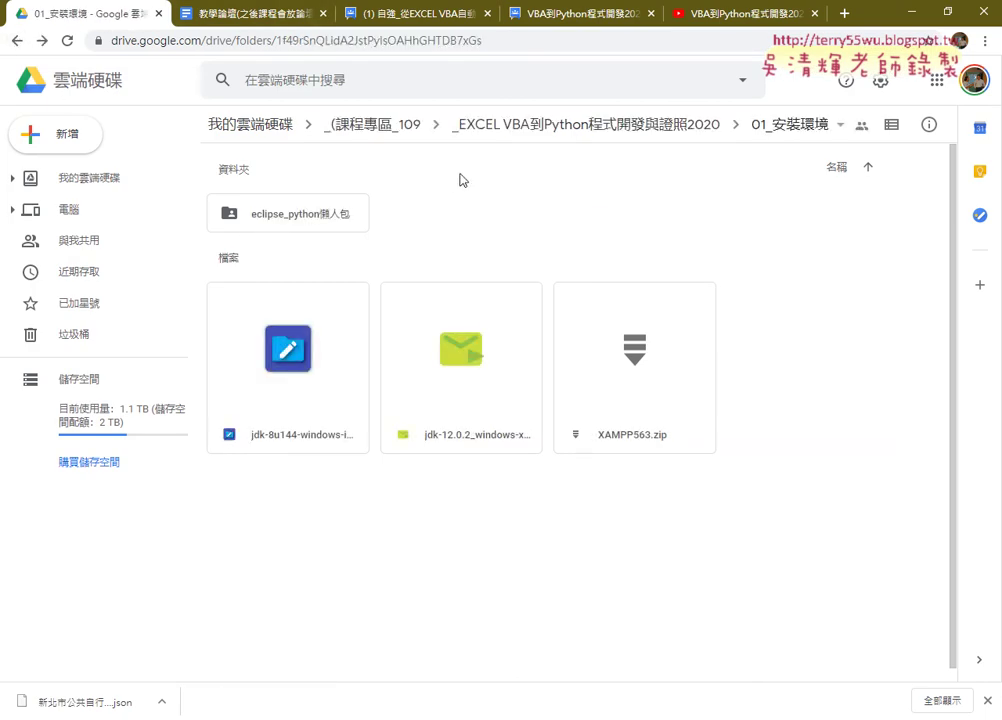
left_click(570, 124)
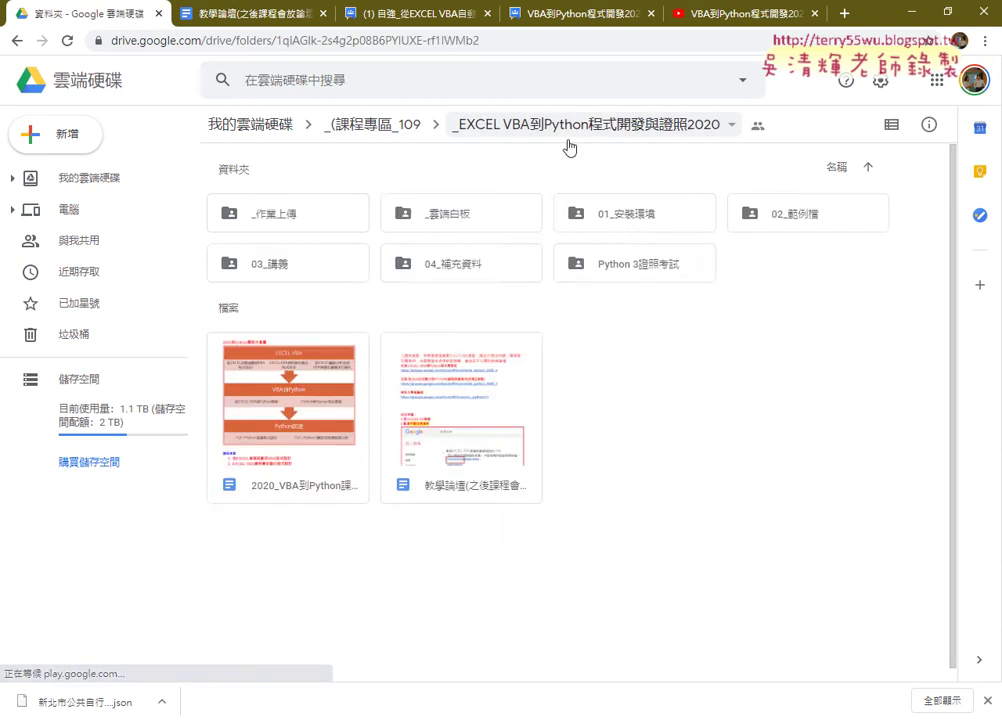
double_click(477, 224)
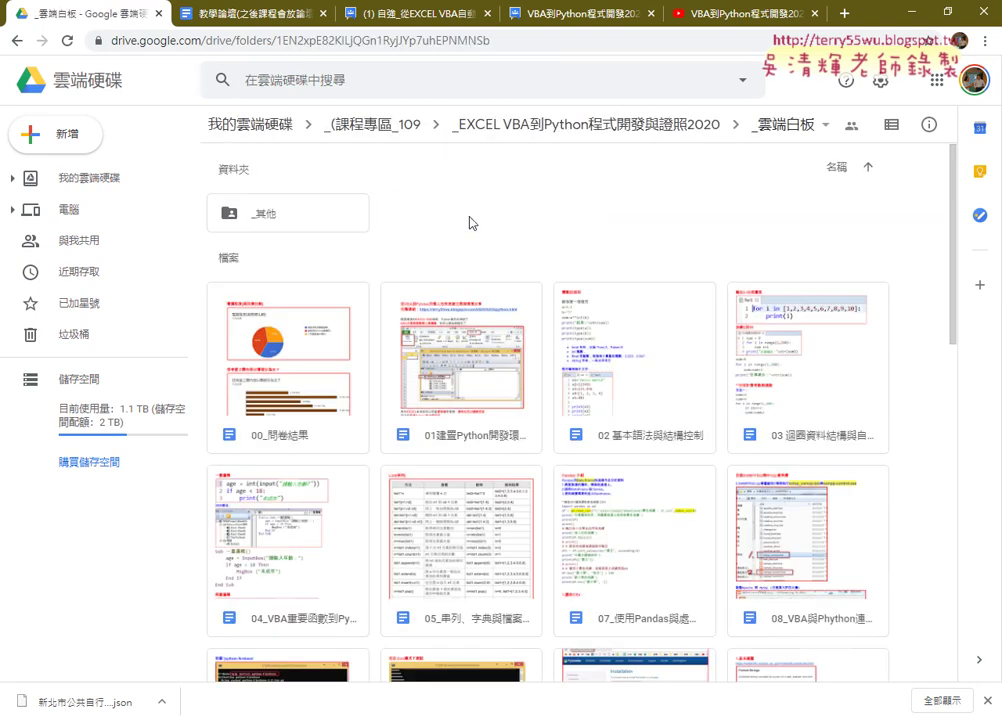
double_click(638, 362)
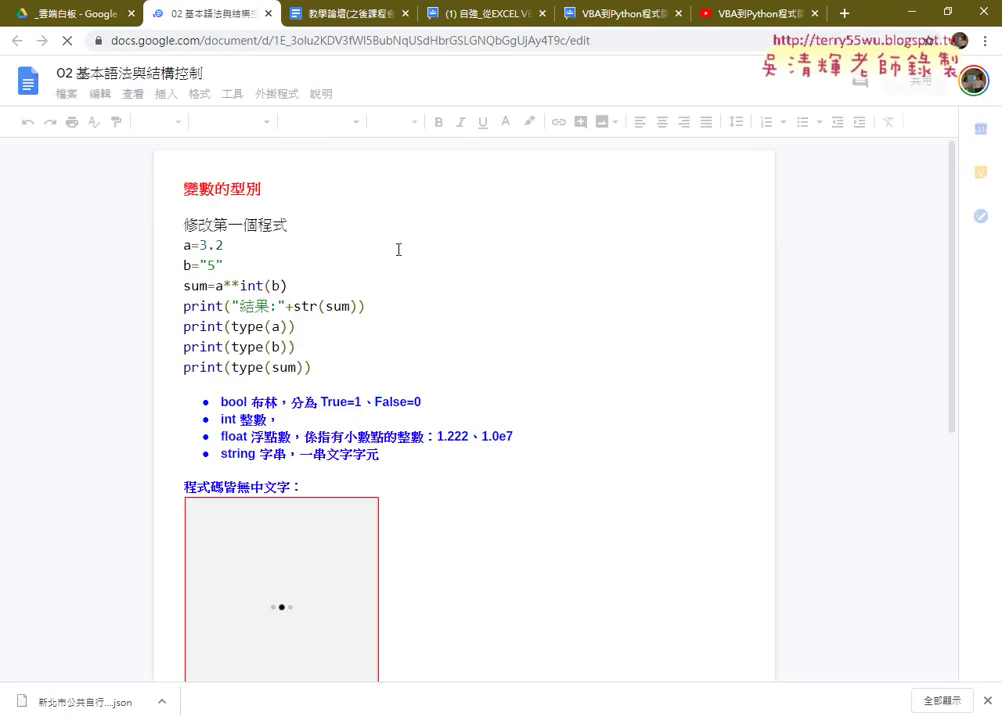
Examine the variable type examples and the arithmetic and relational operator tables in the document.
scroll(667, 358, "down", 3)
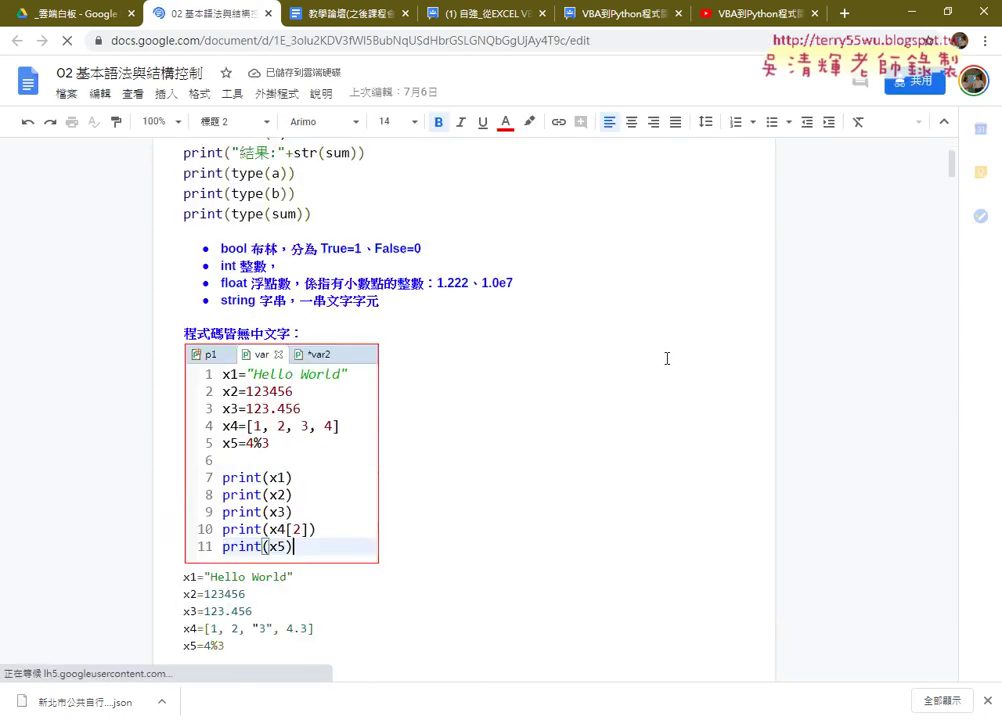
scroll(667, 358, "down", 15)
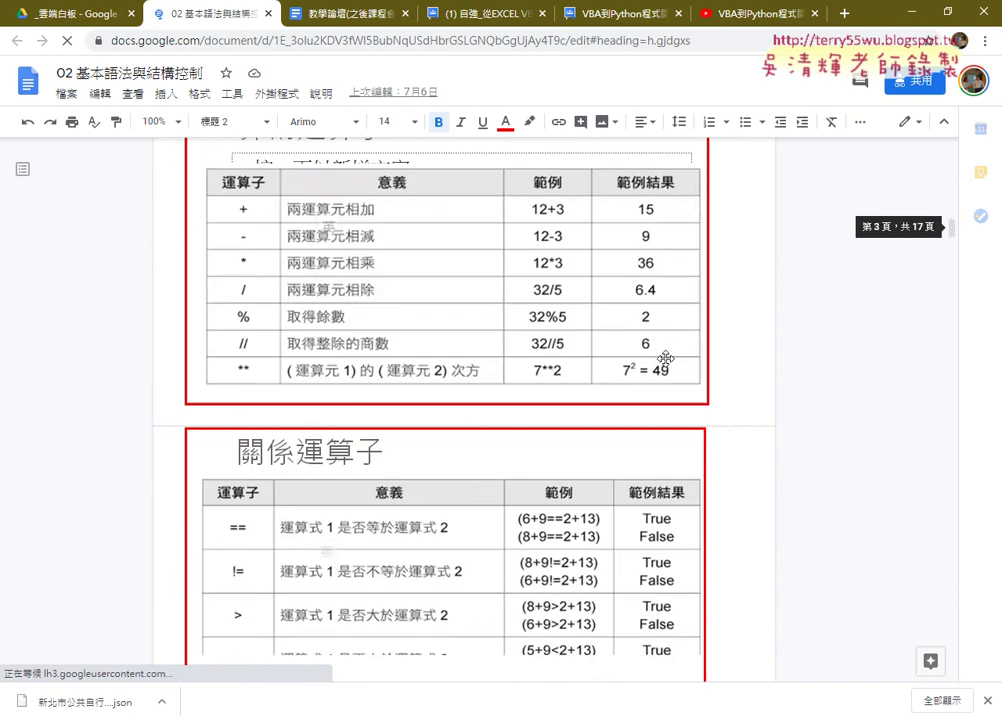
scroll(665, 358, "down", 2)
scroll(664, 353, "up", 2)
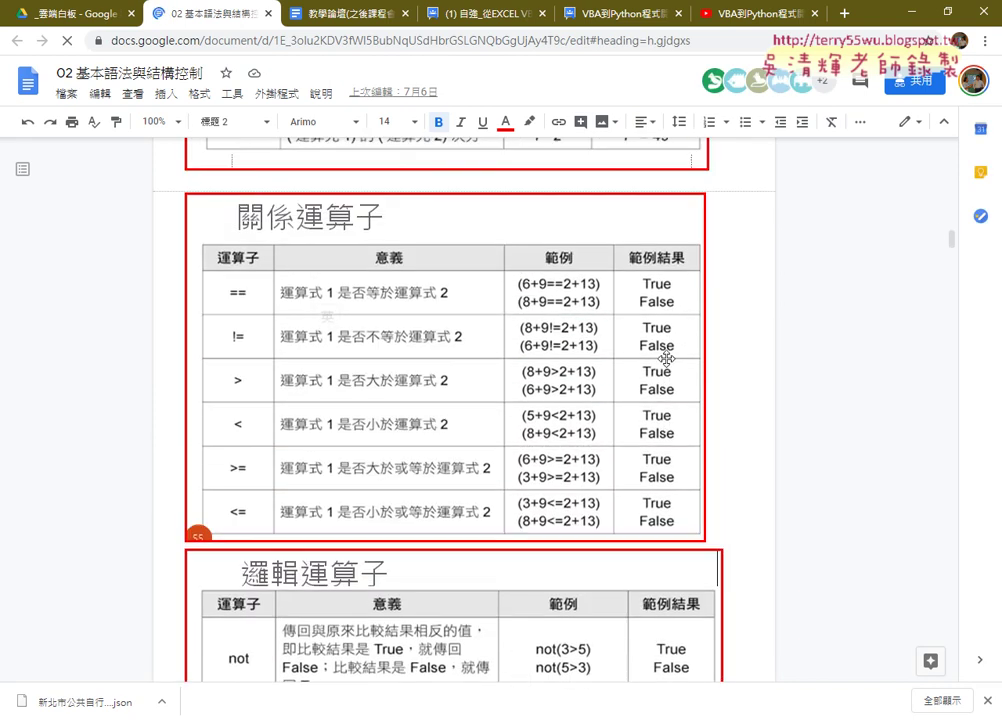